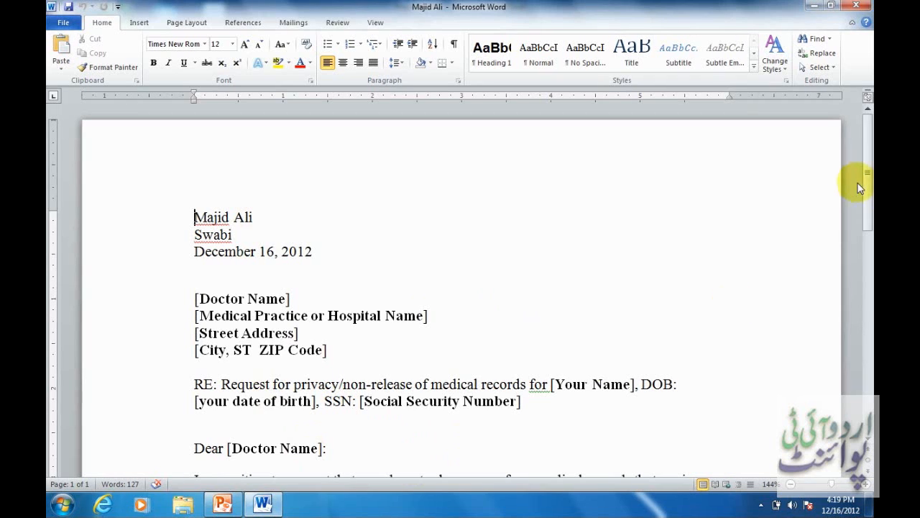
Search the clip art collection for "medical", with all media file types and Office.com content included.
scroll(865, 180, down, 4)
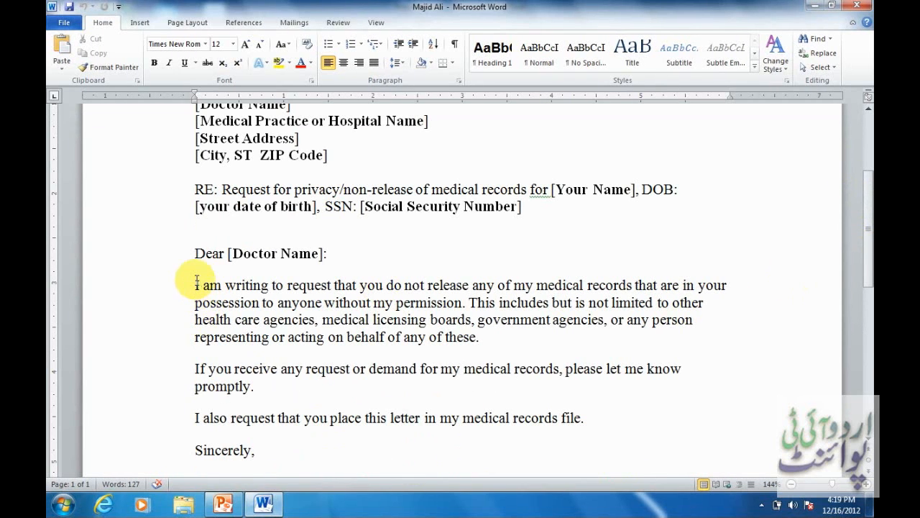
click(140, 25)
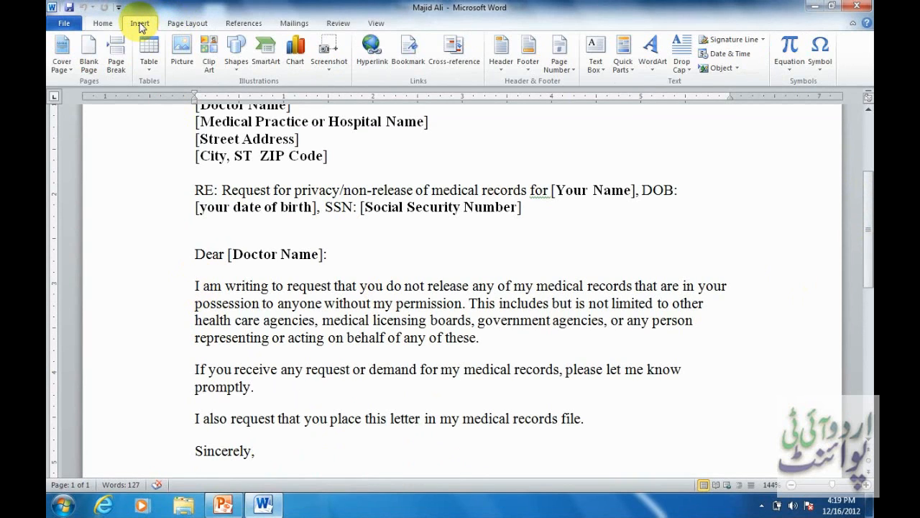
click(209, 64)
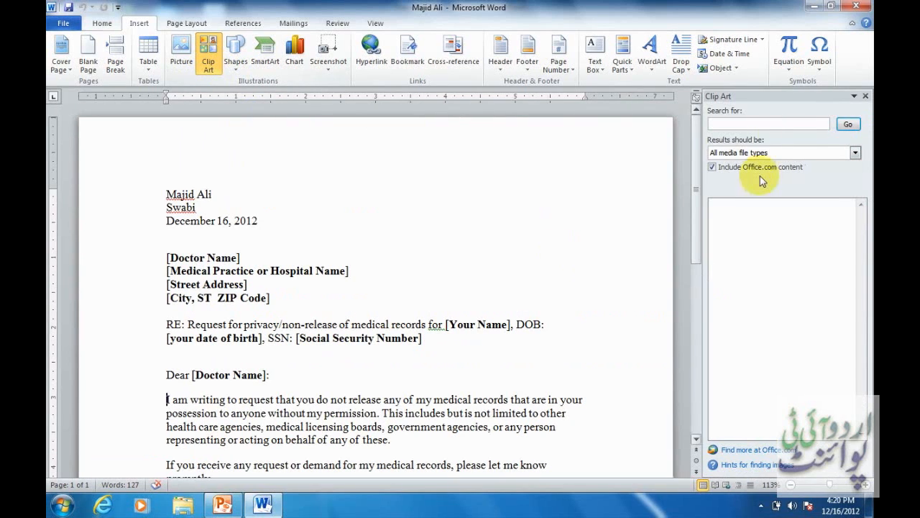
click(712, 124)
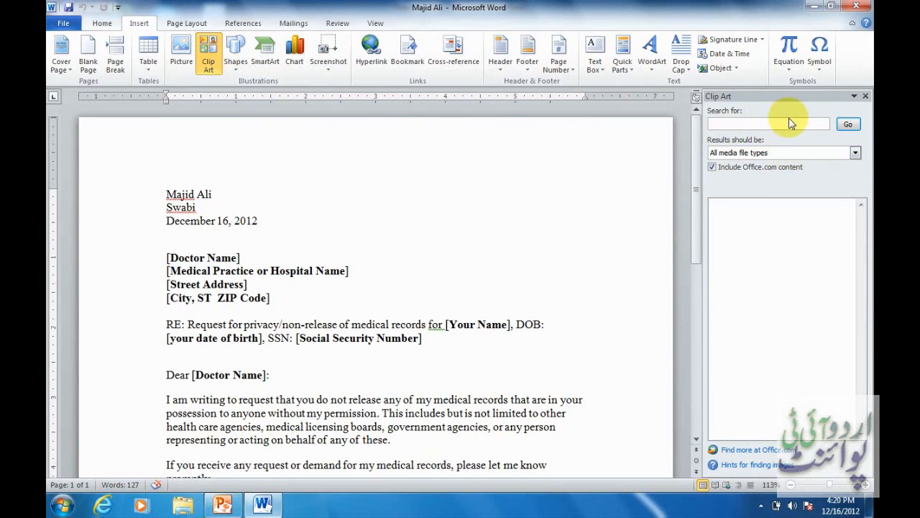
text(edical)
click(846, 127)
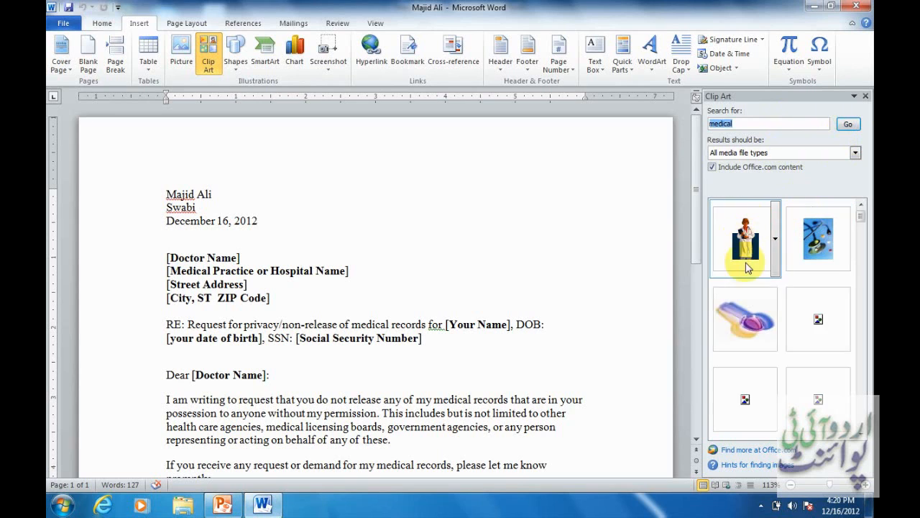
Insert the photo of a person using a blue inhaler from the clip art results before the first body paragraph.
drag(860, 216, 863, 234)
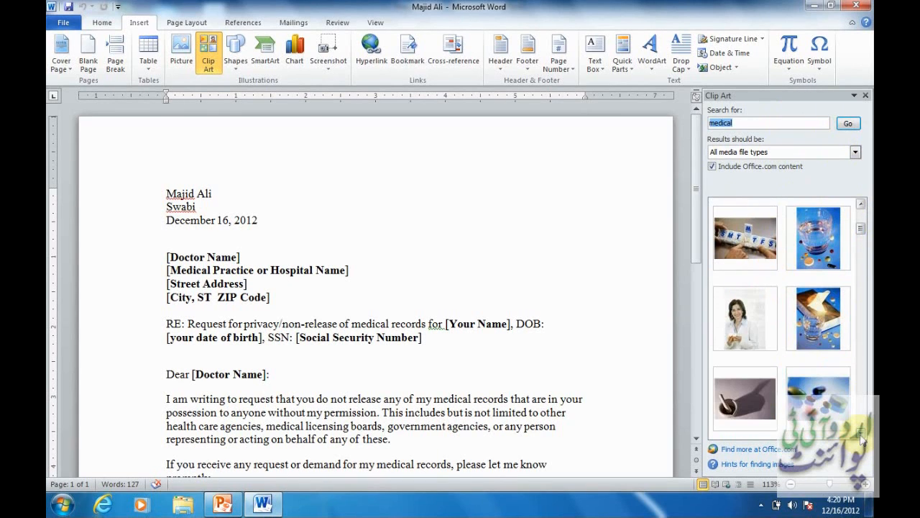
click(860, 435)
click(860, 435)
click(860, 435)
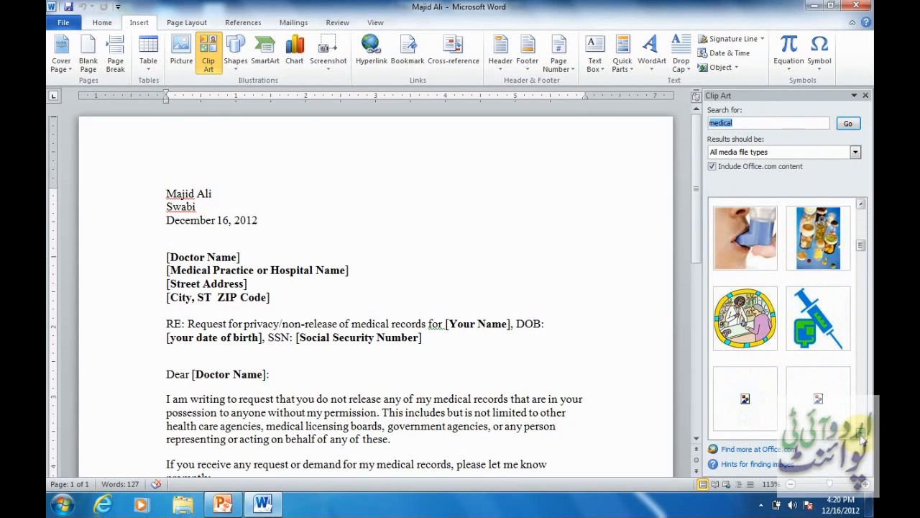
click(777, 230)
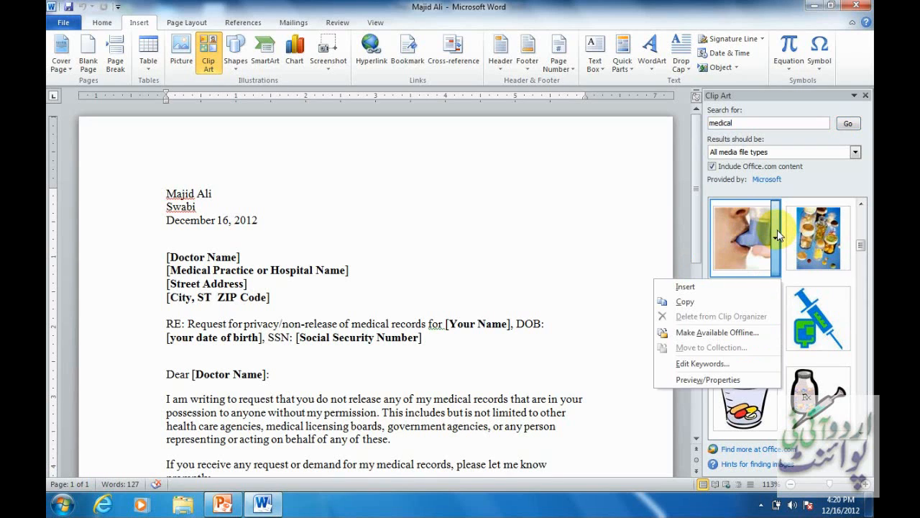
click(719, 290)
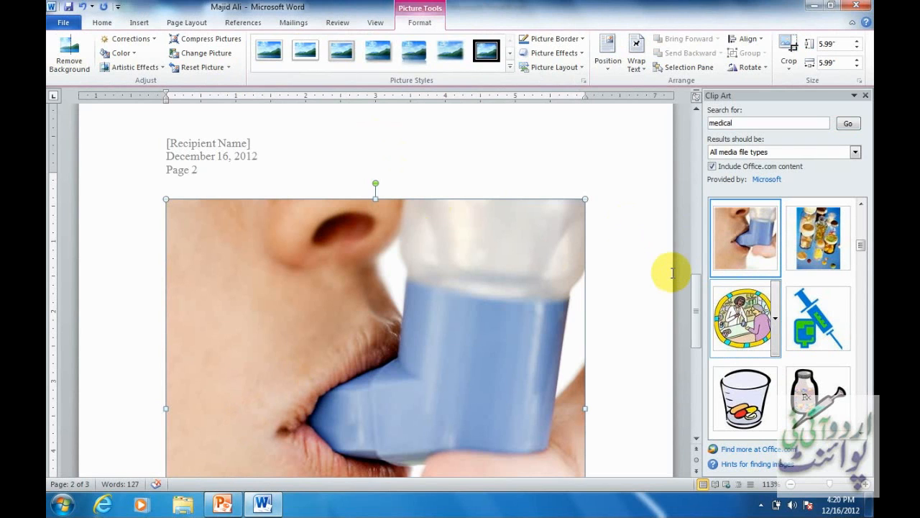
Shrink the inhaler picture to about 1.51" high and 1.84" wide.
drag(185, 211, 454, 392)
drag(695, 309, 695, 201)
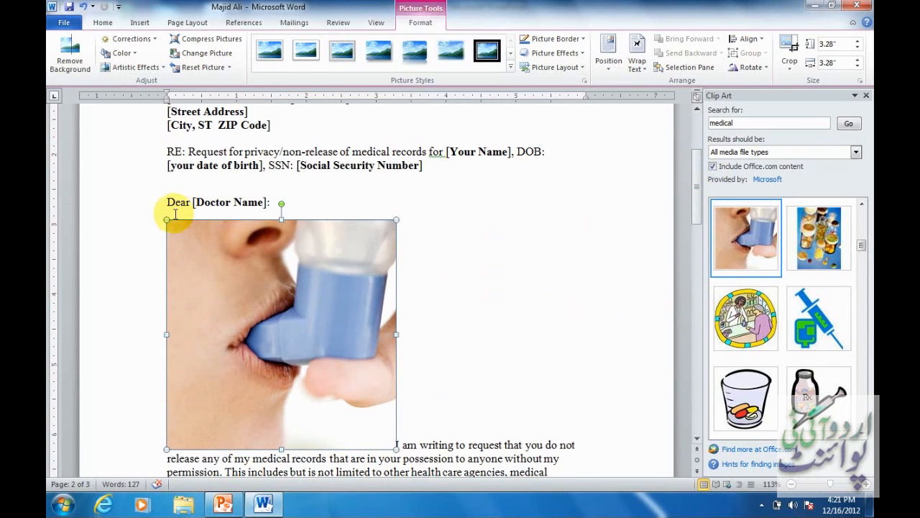
drag(169, 218, 313, 320)
mouse_move(305, 285)
mouse_down()
mouse_move(362, 283)
mouse_move(295, 286)
mouse_up()
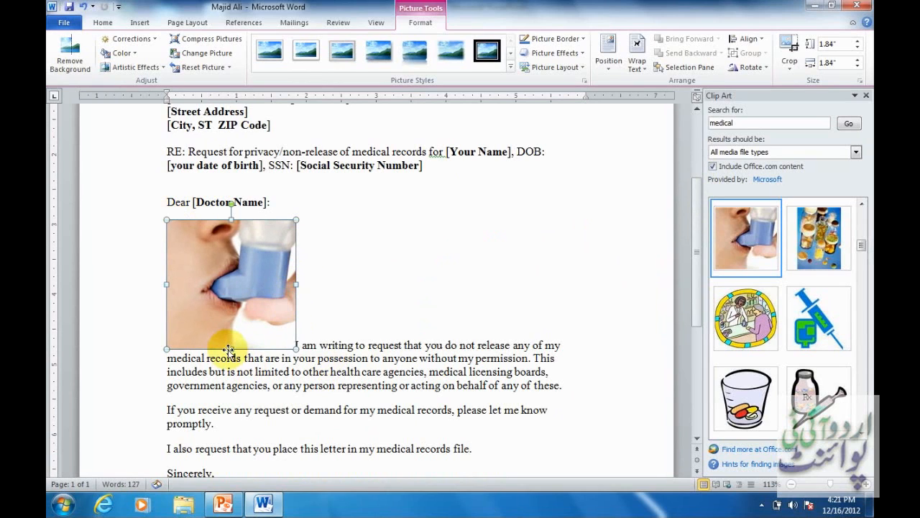
drag(230, 370, 236, 324)
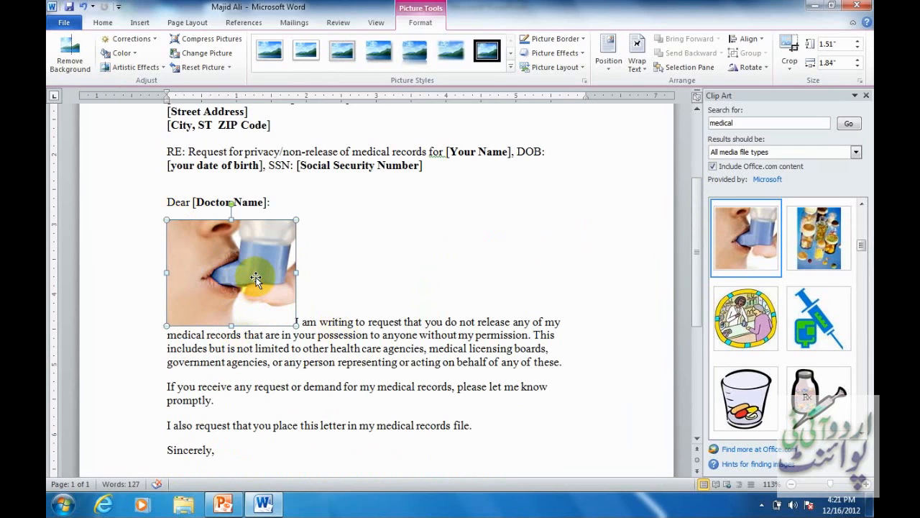
Try to reposition the inhaler picture within the first body paragraph while it is still in line with the text.
drag(256, 278, 327, 332)
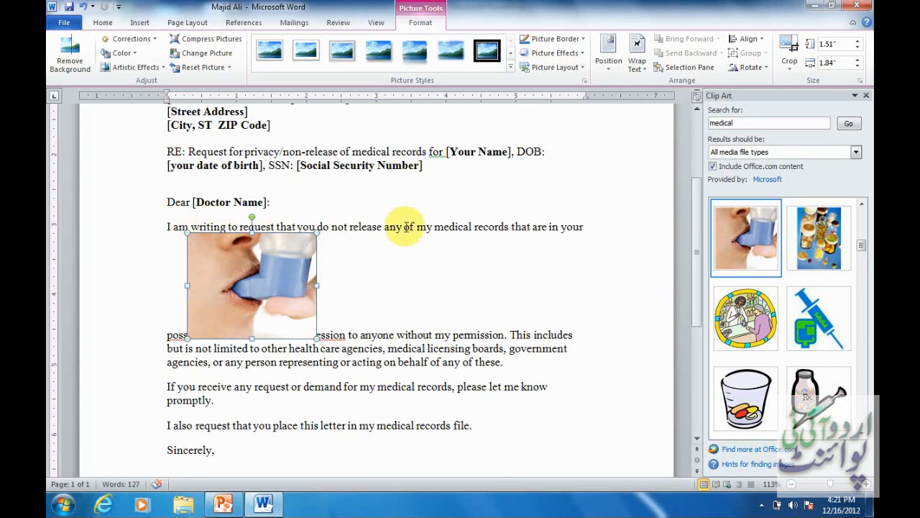
click(320, 348)
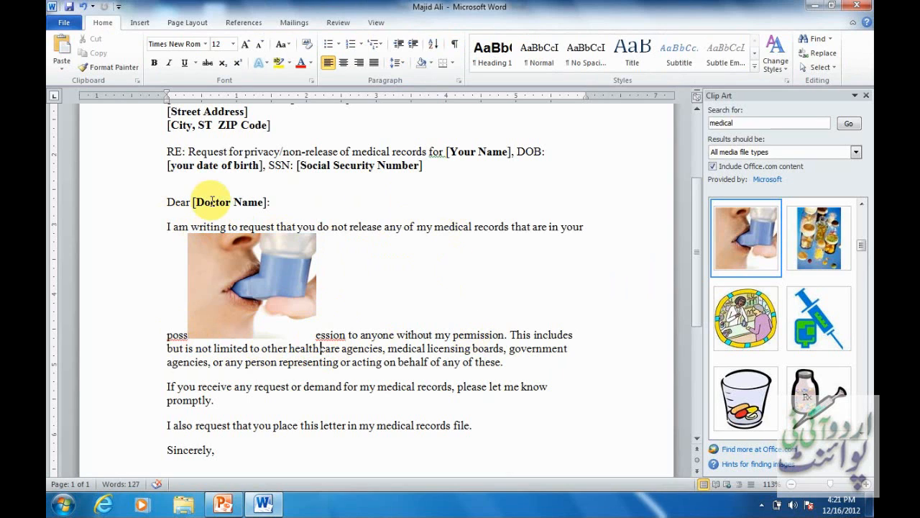
click(290, 260)
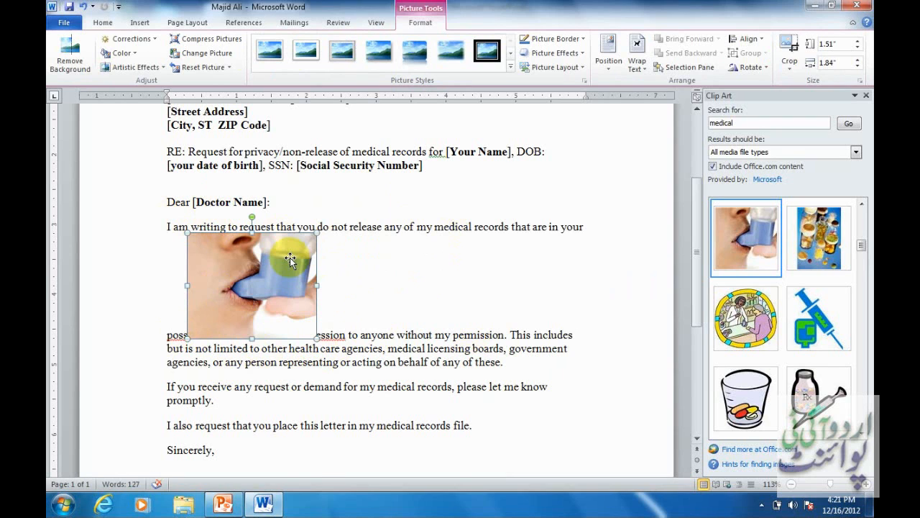
click(140, 23)
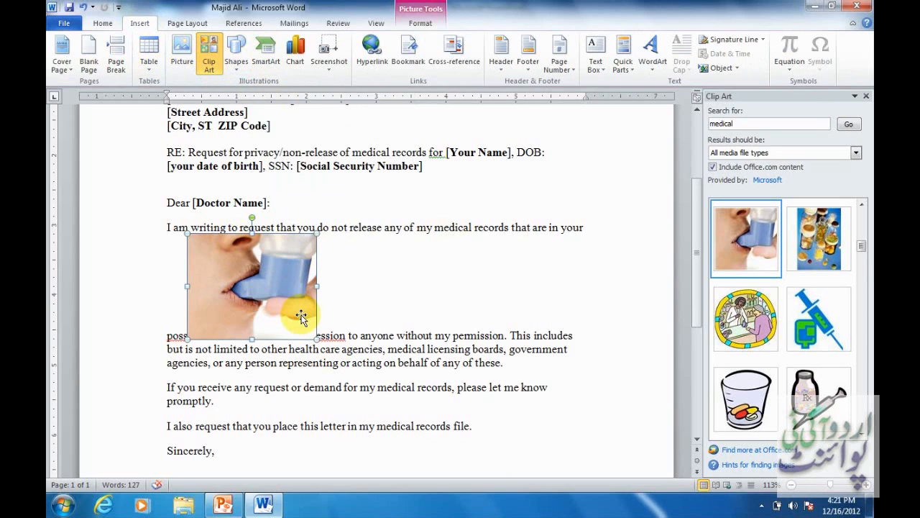
drag(301, 316, 236, 284)
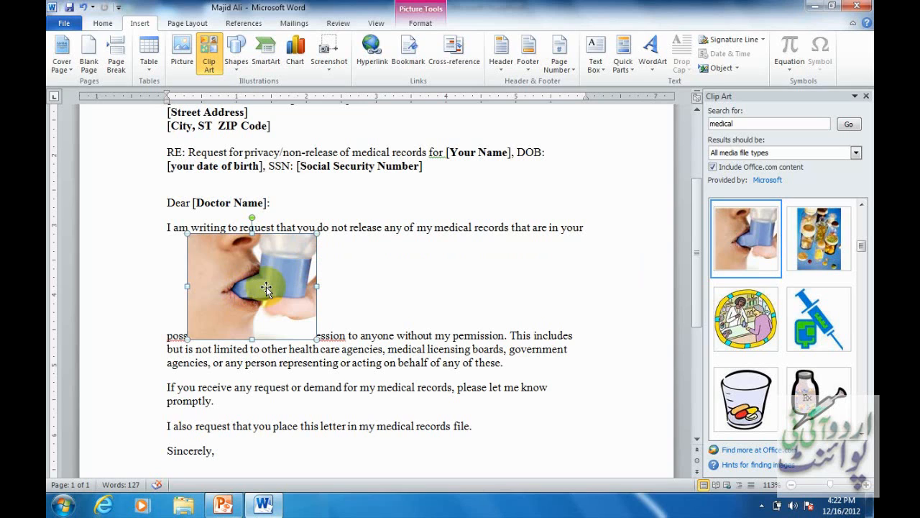
Set the inhaler picture's text wrapping to Tight and move it to the right side of the first two body paragraphs.
click(422, 14)
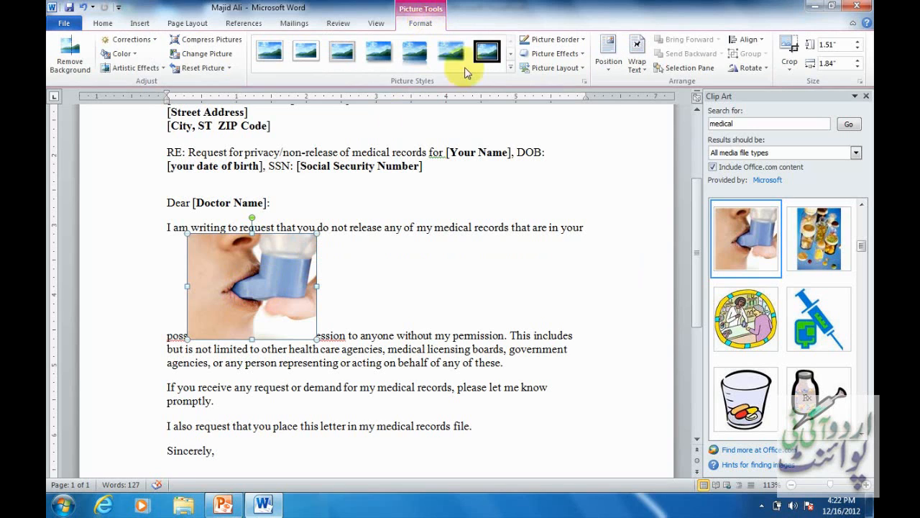
click(645, 78)
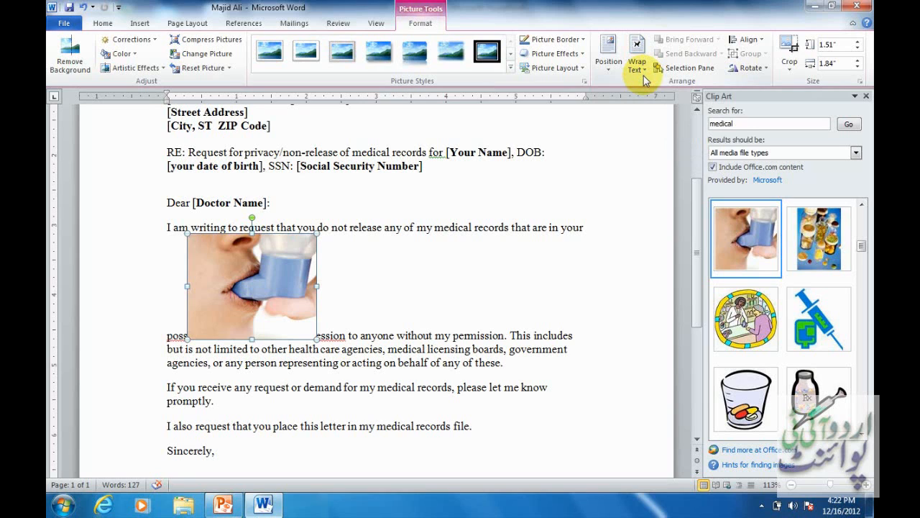
click(637, 70)
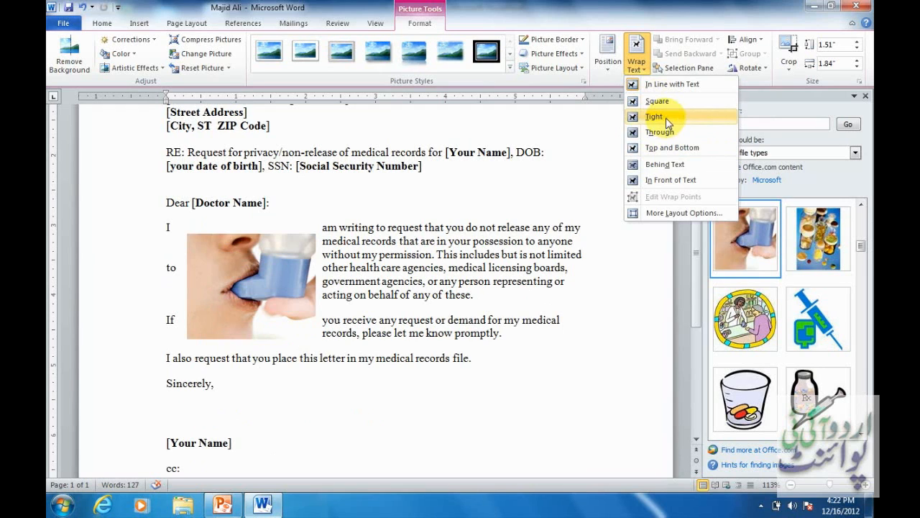
click(667, 119)
drag(265, 291, 507, 279)
drag(507, 279, 511, 276)
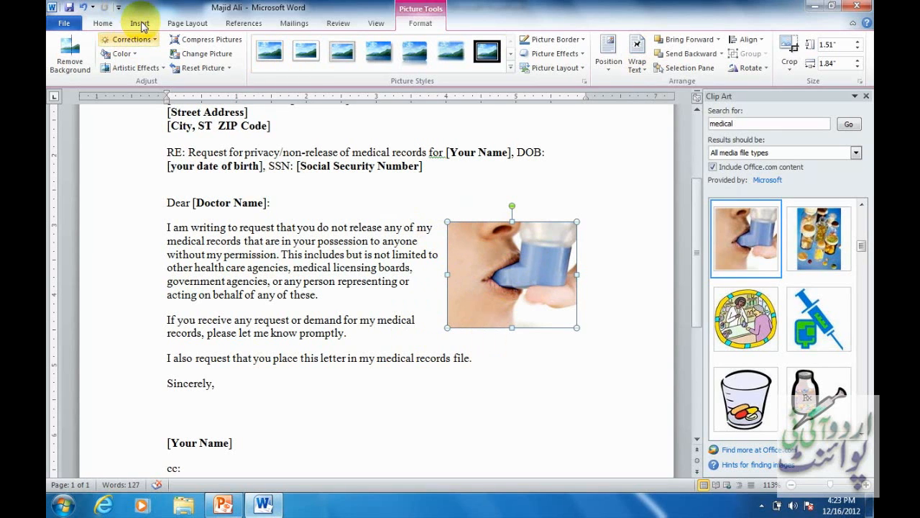
Create a new blank document.
click(63, 27)
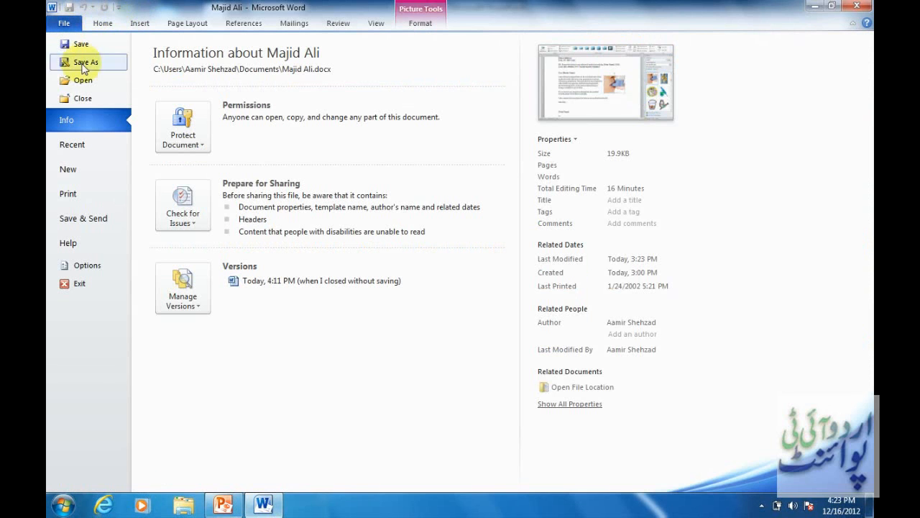
click(99, 171)
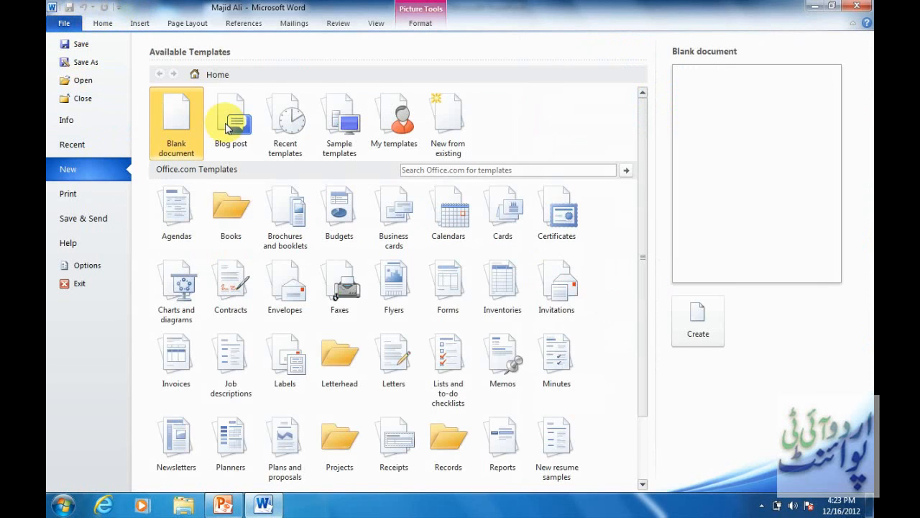
double_click(173, 127)
Insert the penguins photo from the Sample Pictures folder and shrink it to about 2.65" high and 3.54" wide.
click(138, 23)
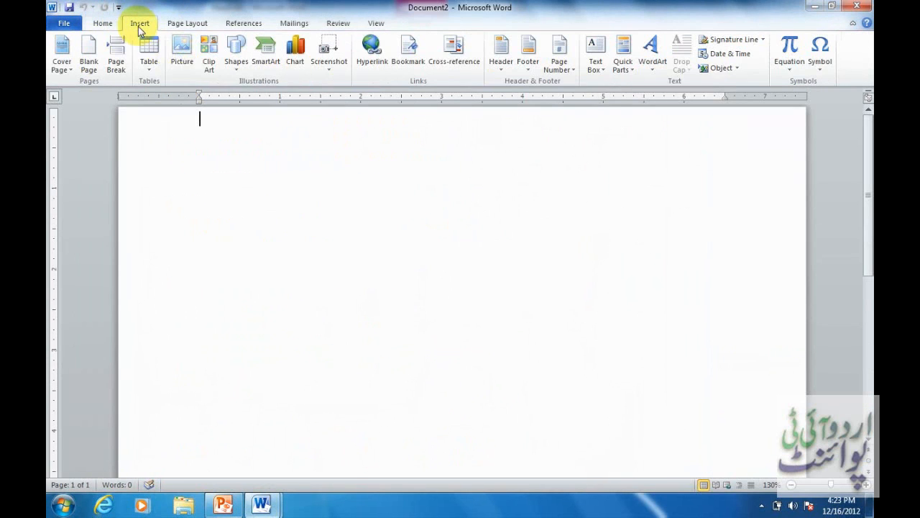
click(182, 61)
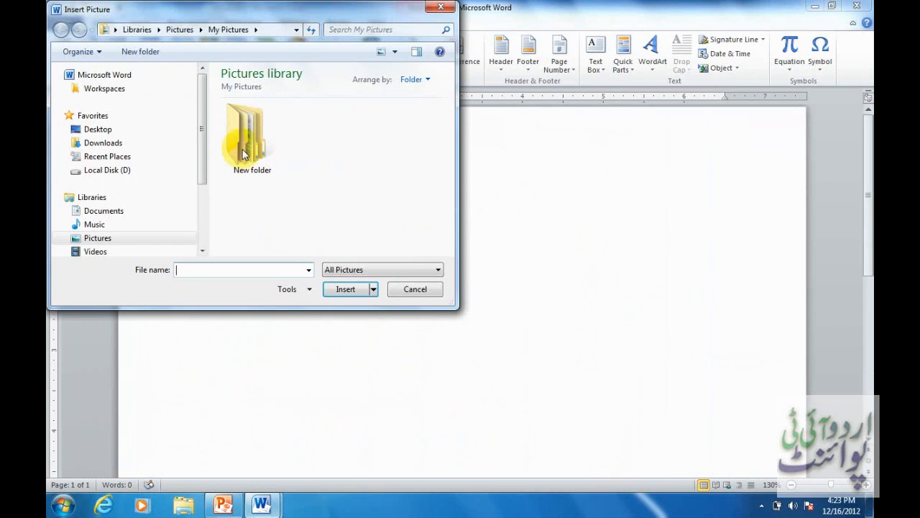
click(172, 29)
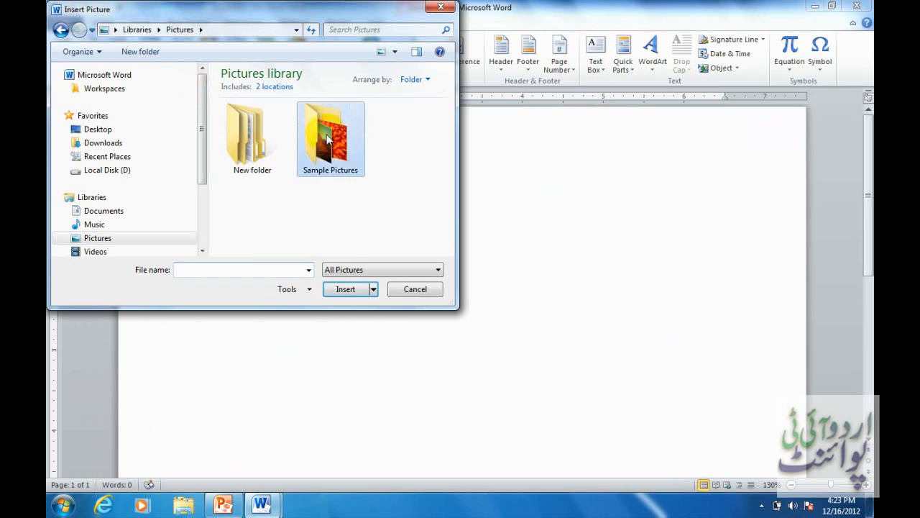
double_click(330, 137)
double_click(252, 241)
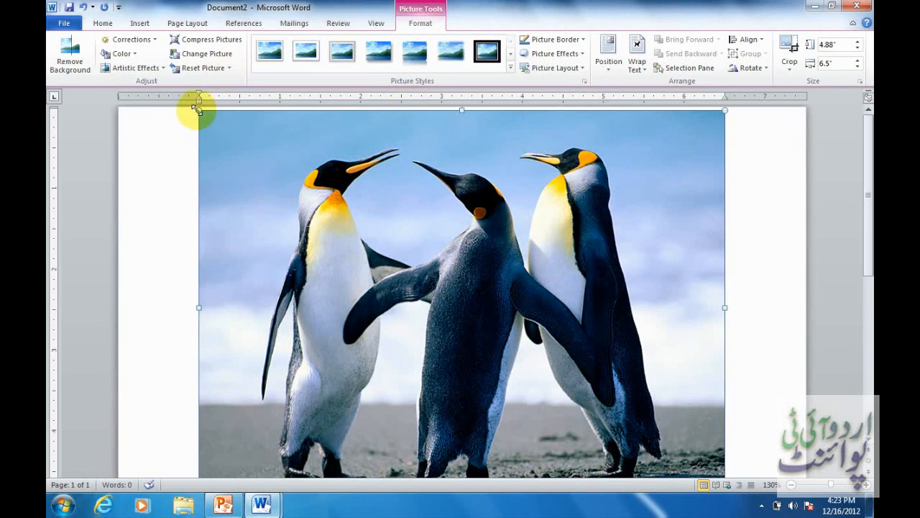
drag(199, 108, 405, 264)
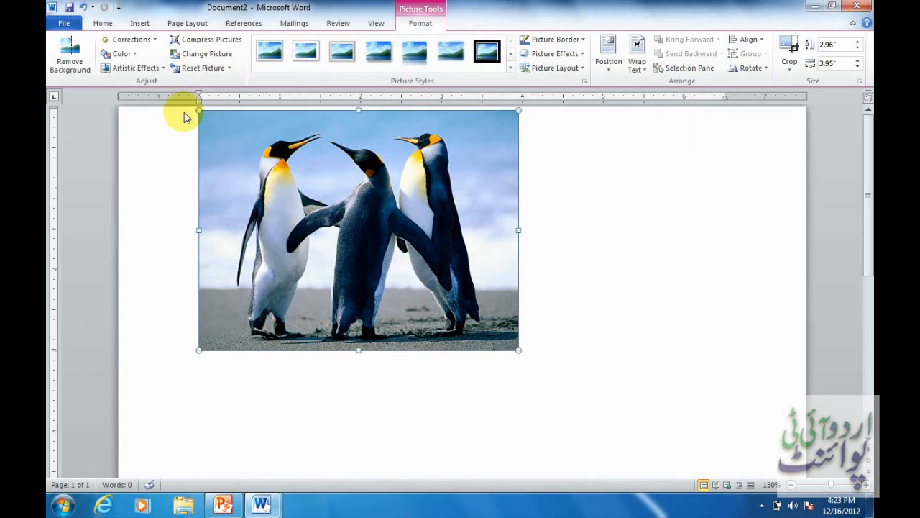
drag(200, 110, 225, 132)
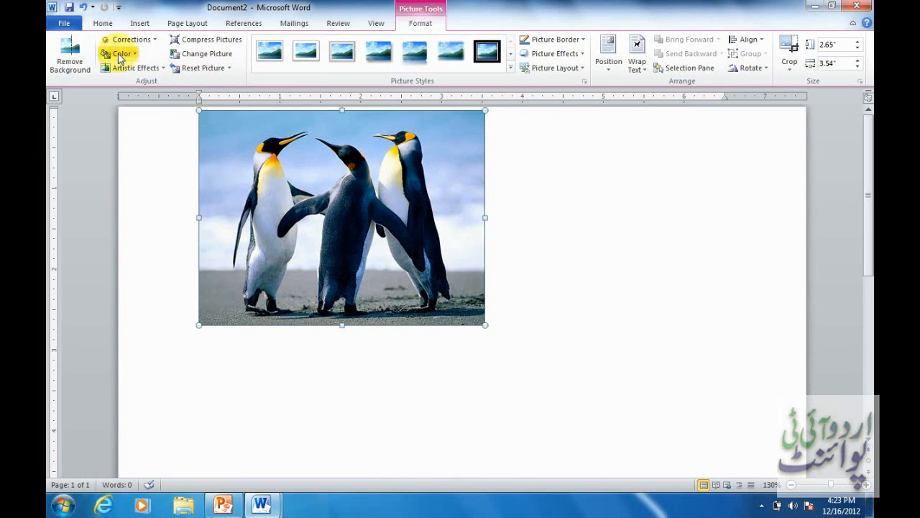
Remove the background of the penguins picture with the automatic selection and undo the removal.
click(72, 56)
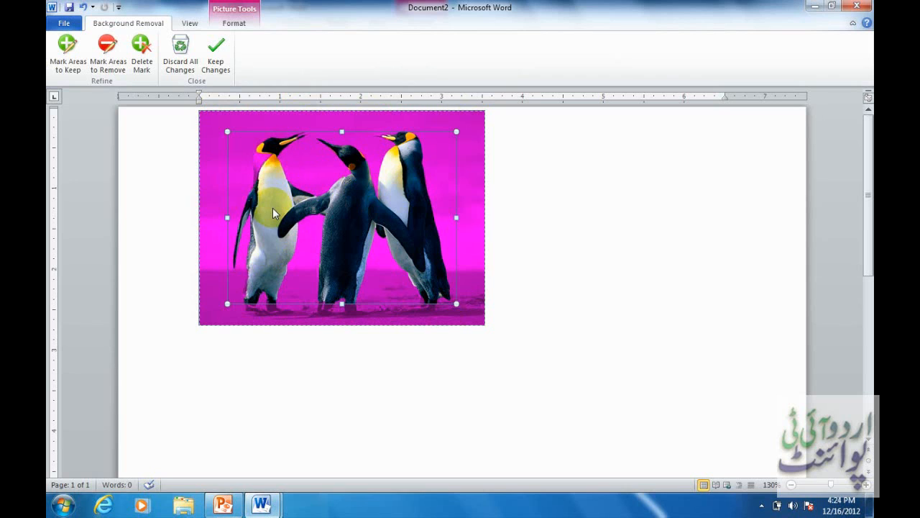
click(215, 56)
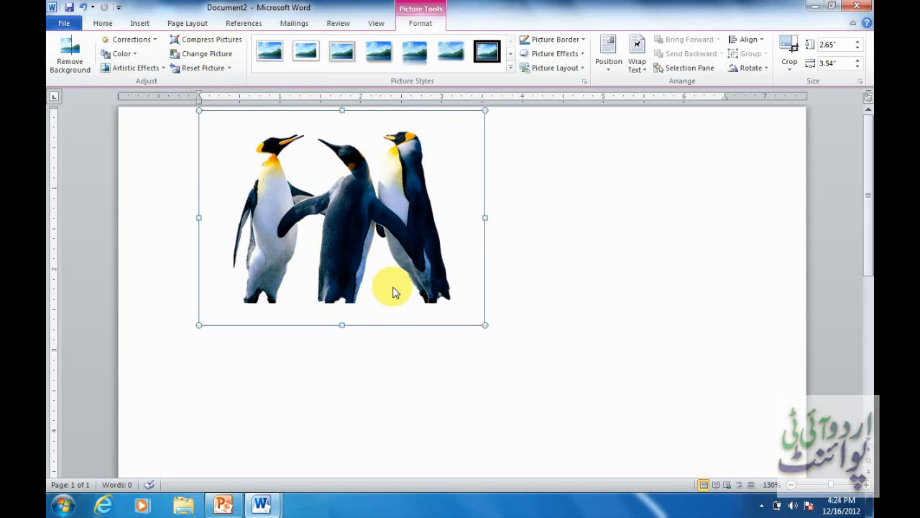
key(ctrl+z)
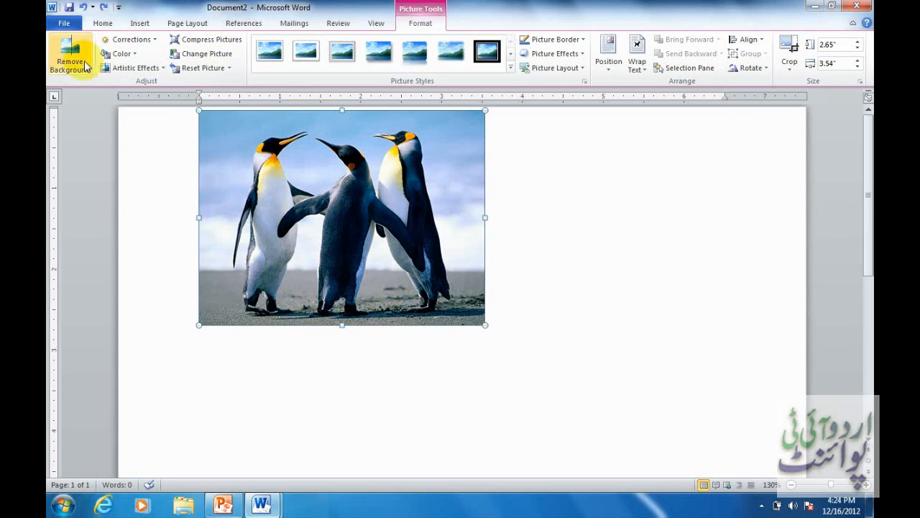
Set the text wrapping of the penguins picture to Tight so it can be moved freely.
drag(355, 177, 568, 216)
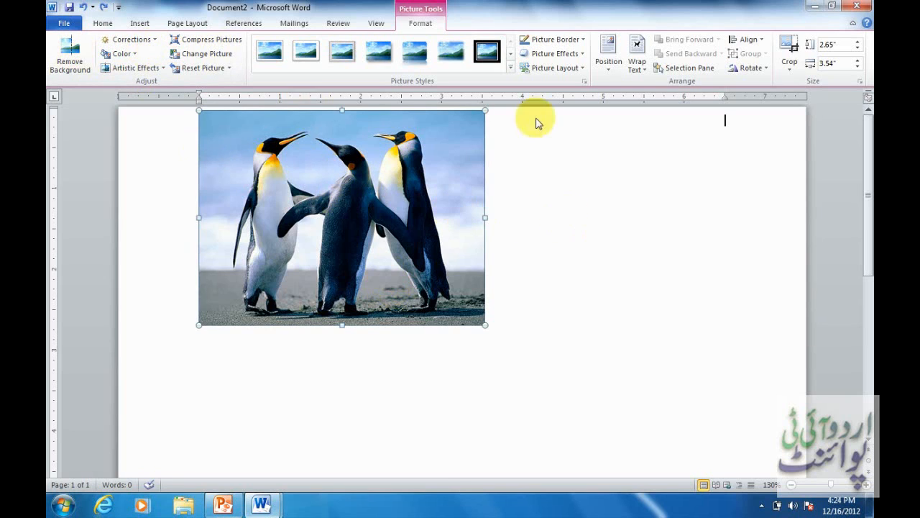
click(637, 53)
click(654, 117)
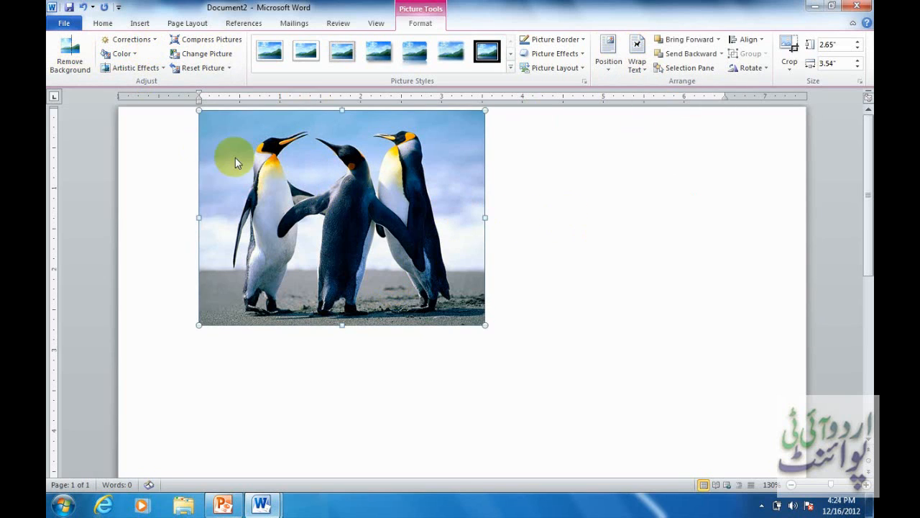
Shrink the penguins picture to about 1.75" high and 2.34" wide and move it to the right side of the page.
drag(201, 116, 330, 181)
drag(370, 253, 603, 248)
Apply a higher-contrast correction to the penguins picture and warm its color tone to a temperature of 11200 K.
click(146, 41)
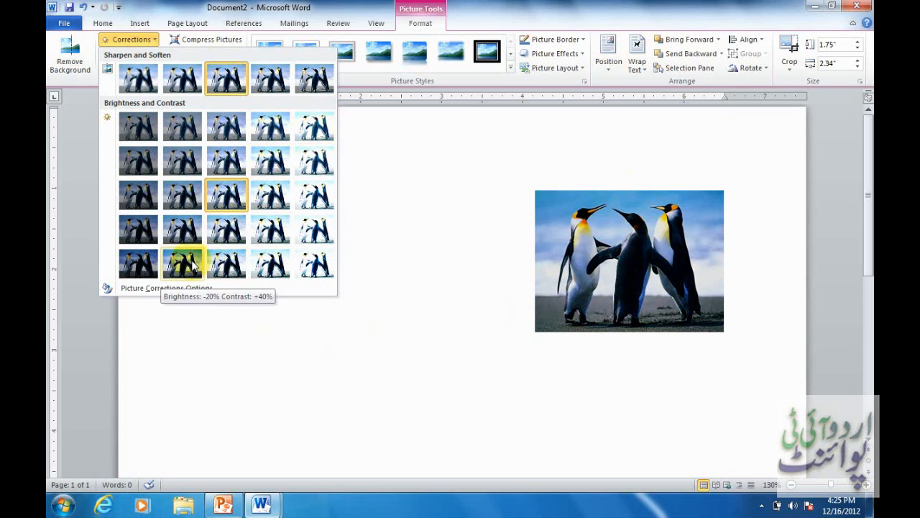
click(237, 235)
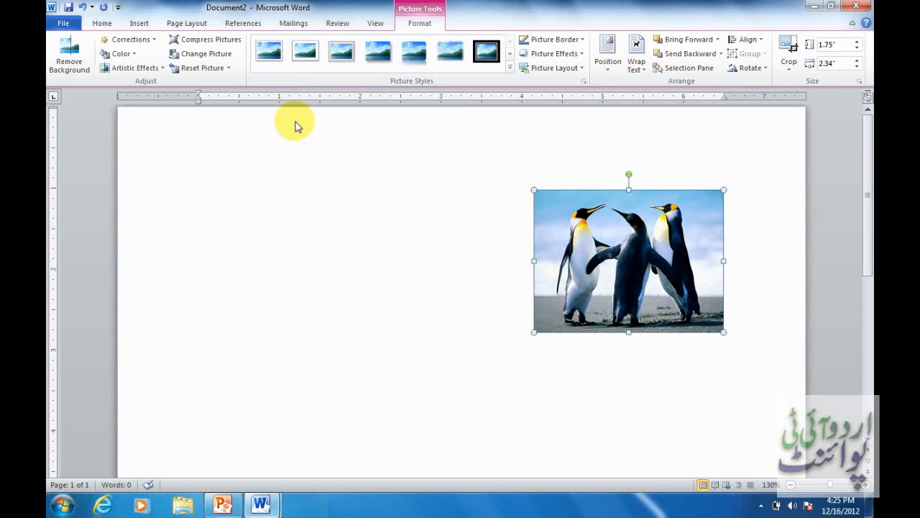
click(122, 54)
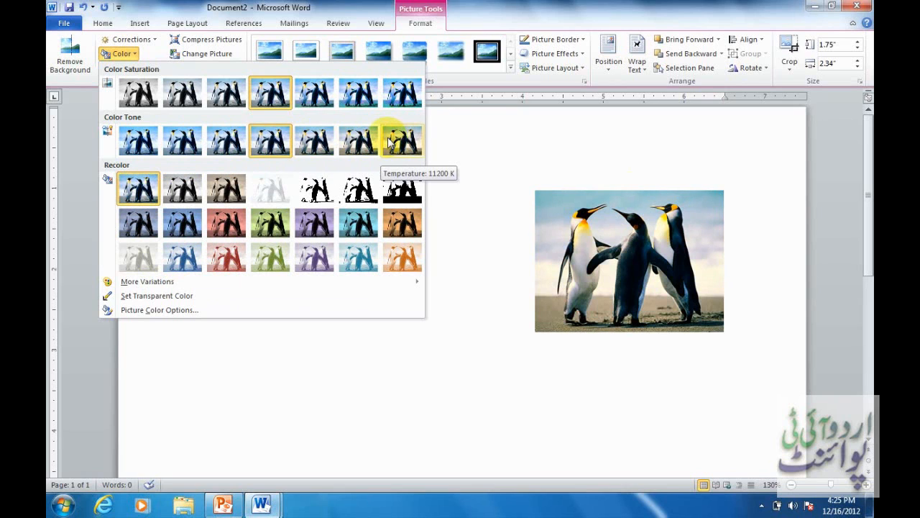
click(440, 173)
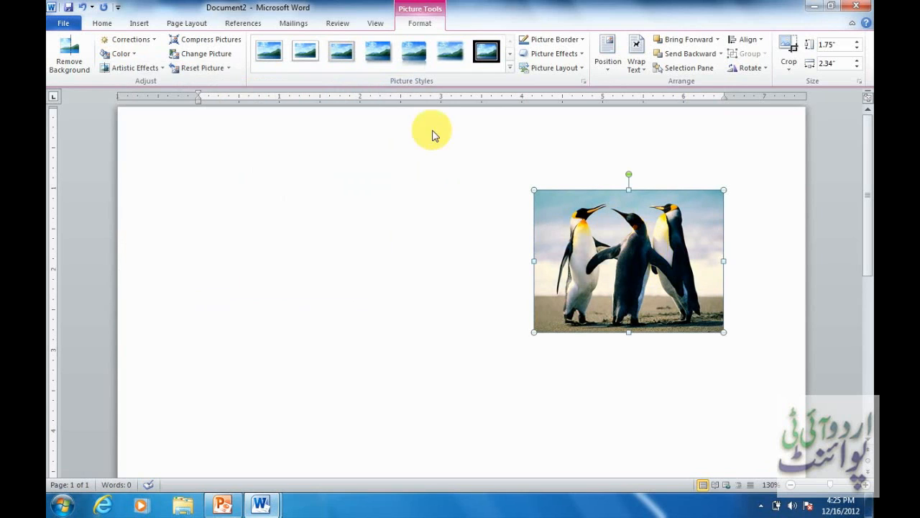
Apply a cracked-stone texture artistic effect to the penguins picture and compress only this picture at document resolution, deleting cropped areas.
click(163, 68)
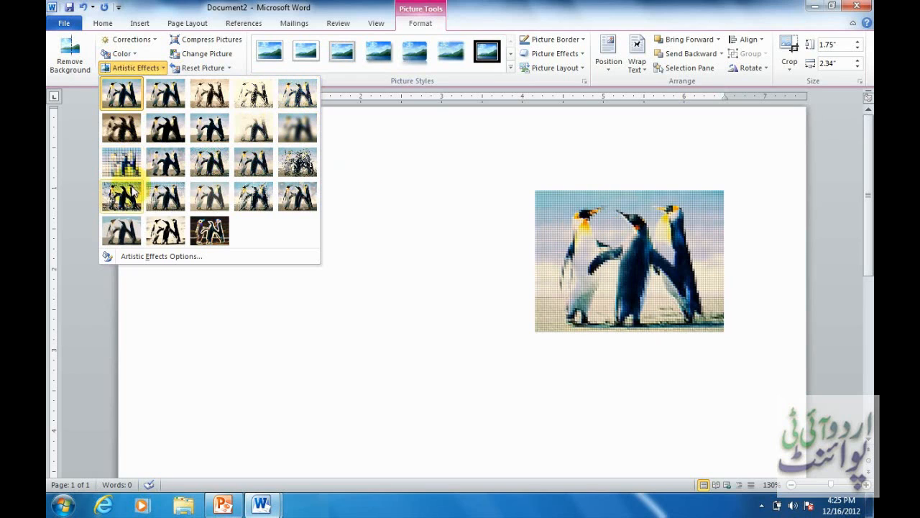
click(131, 194)
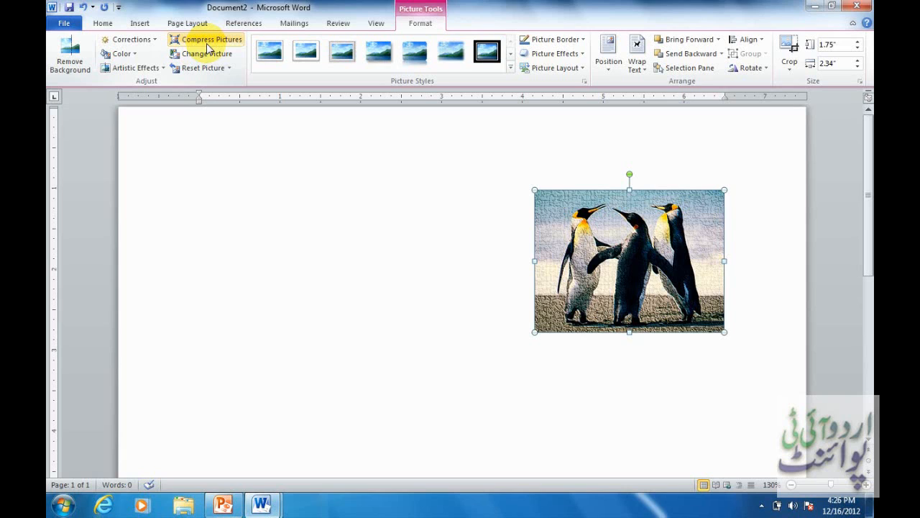
click(208, 43)
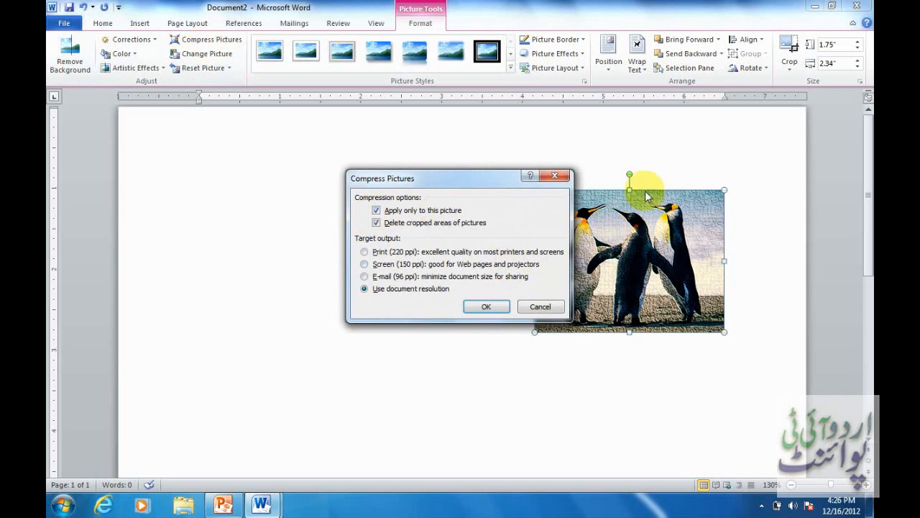
click(480, 307)
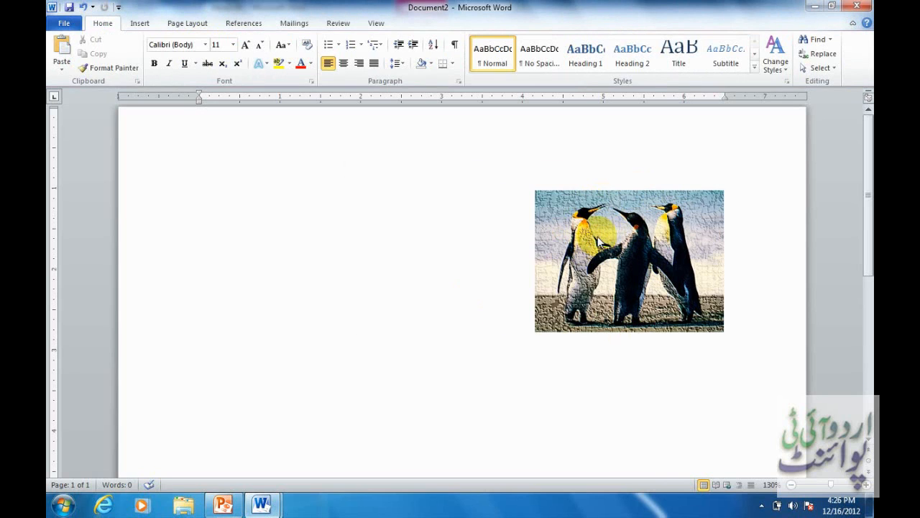
click(583, 216)
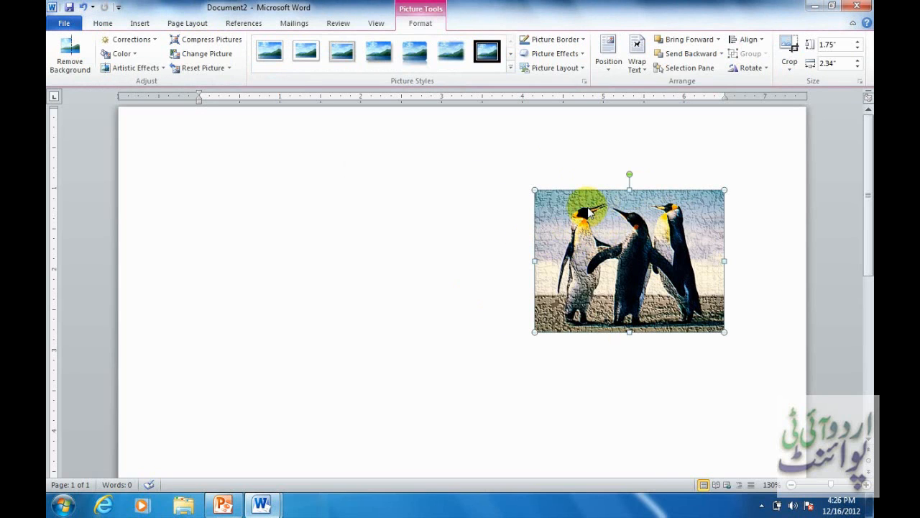
click(207, 55)
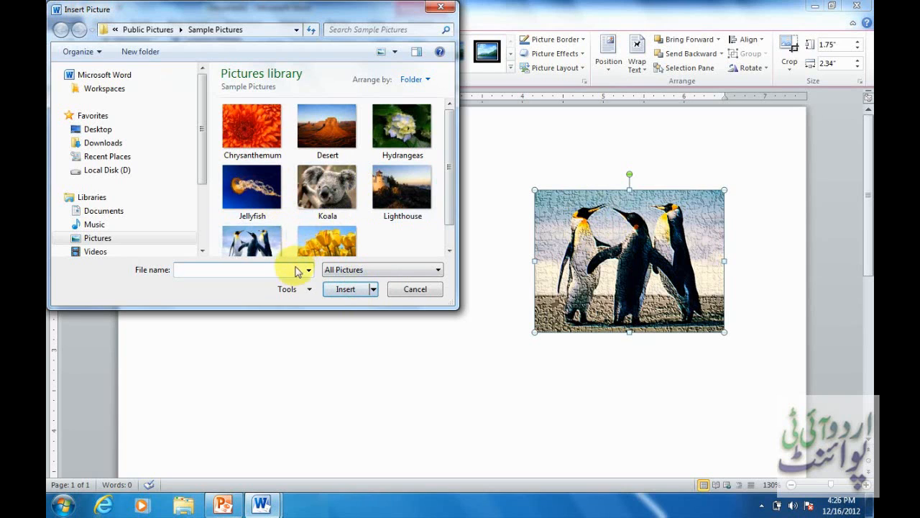
click(282, 248)
click(406, 291)
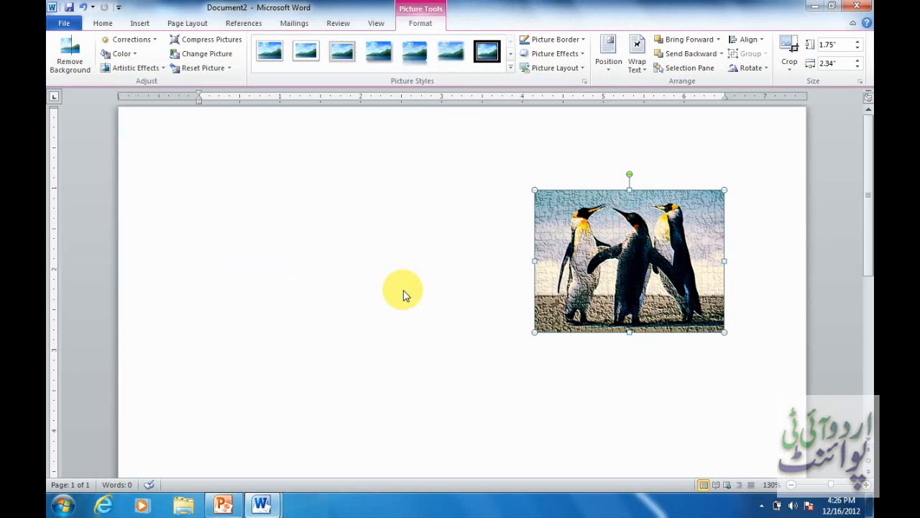
Reset the penguins picture's formatting while keeping its size, and apply the tilted picture style with rounded, beveled corners.
click(229, 69)
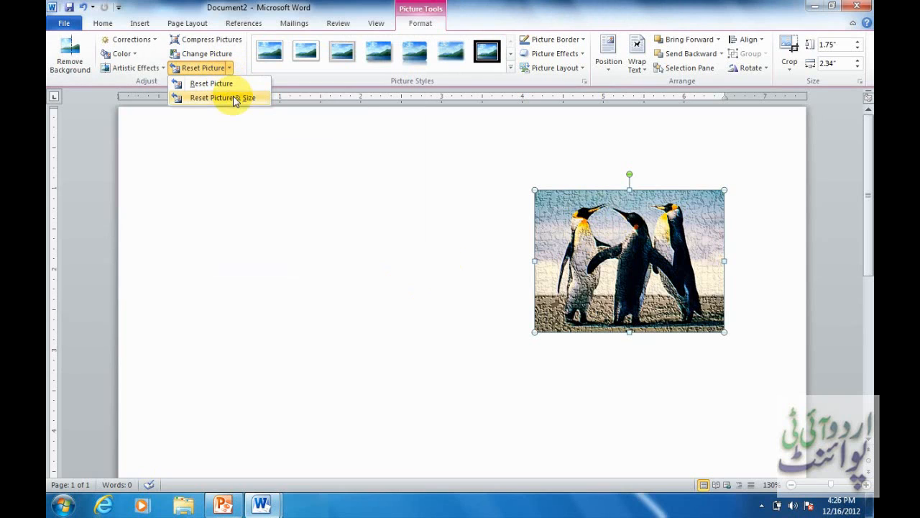
click(210, 83)
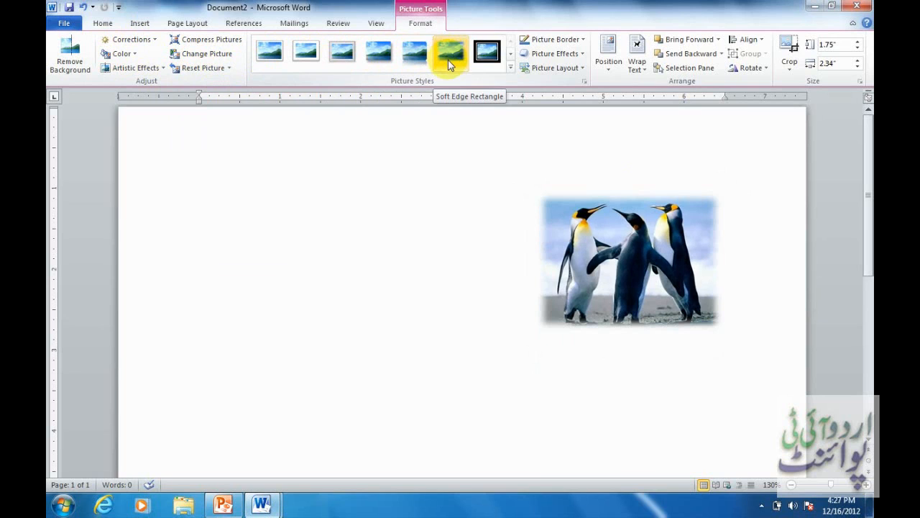
click(510, 69)
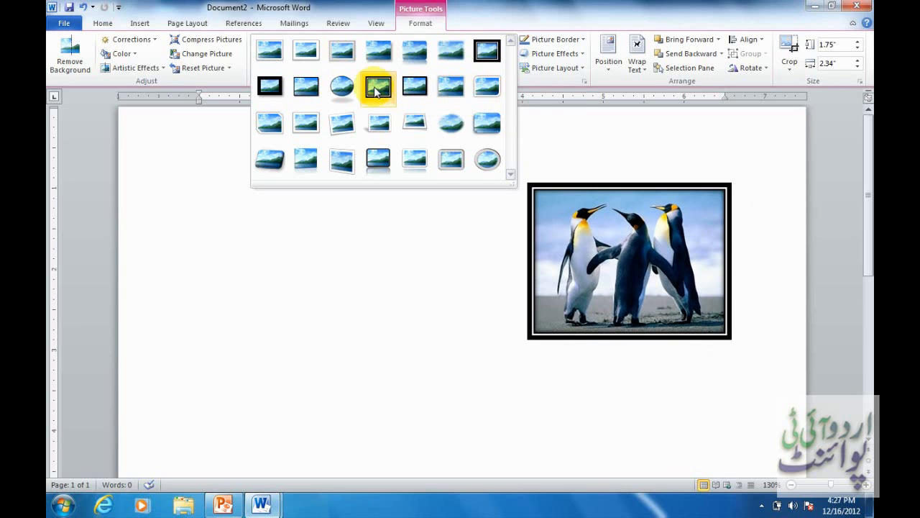
click(270, 159)
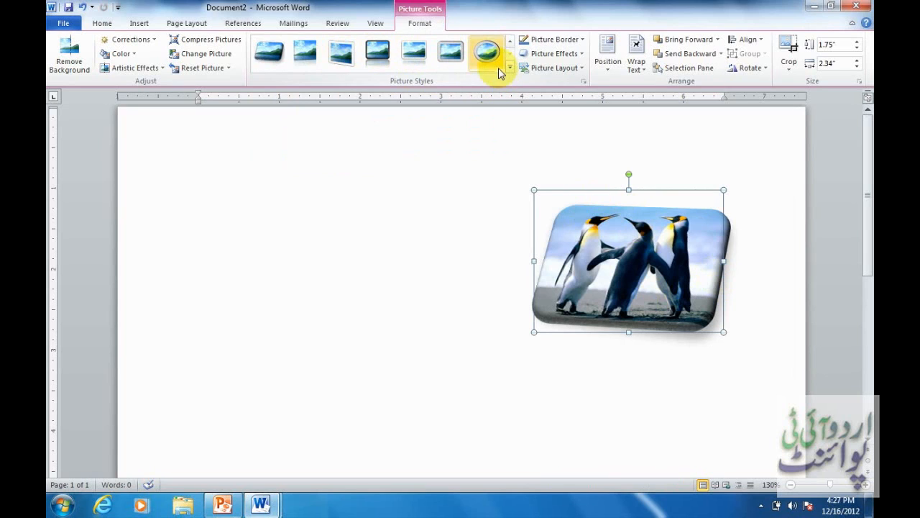
click(582, 41)
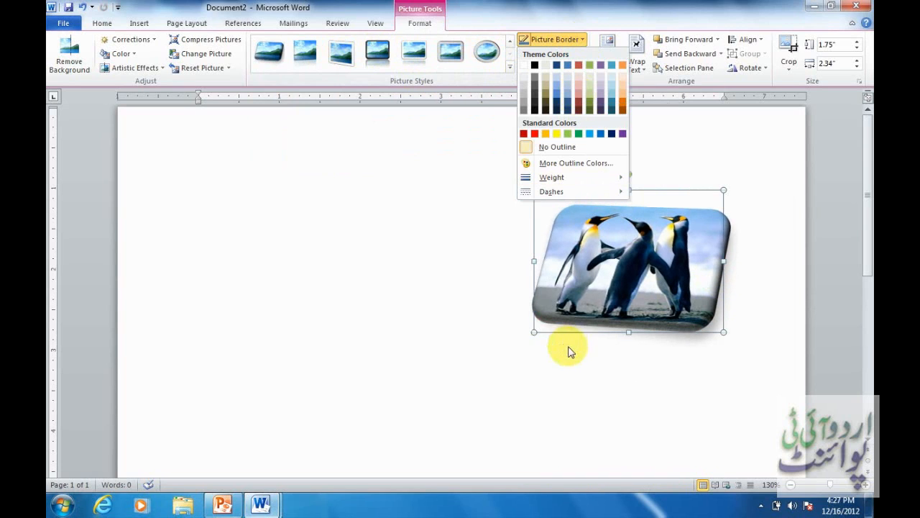
Replace the tilted picture style with the simple white frame and give its border a dark aqua color and 4½ pt weight.
click(510, 67)
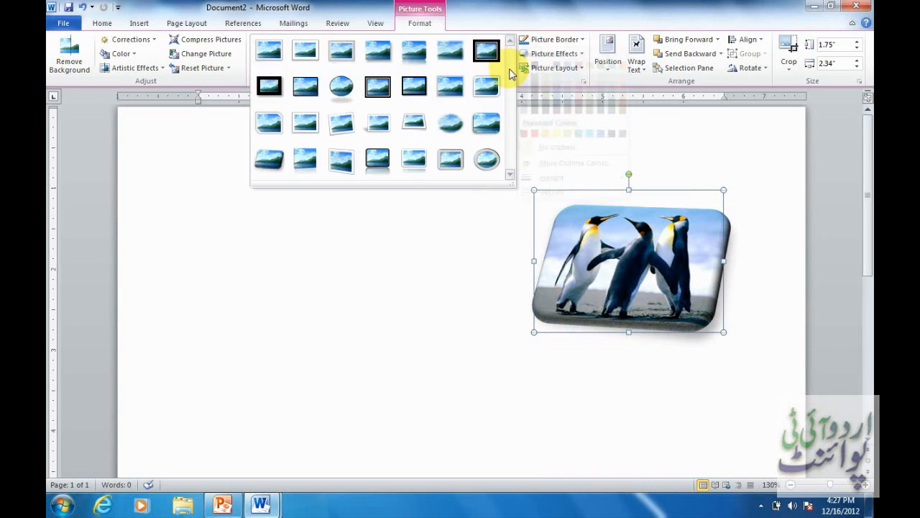
click(271, 53)
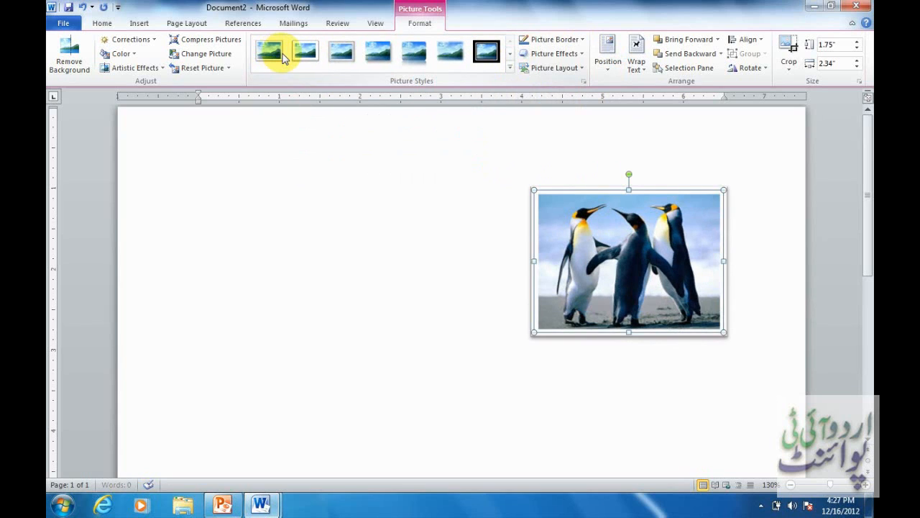
click(550, 39)
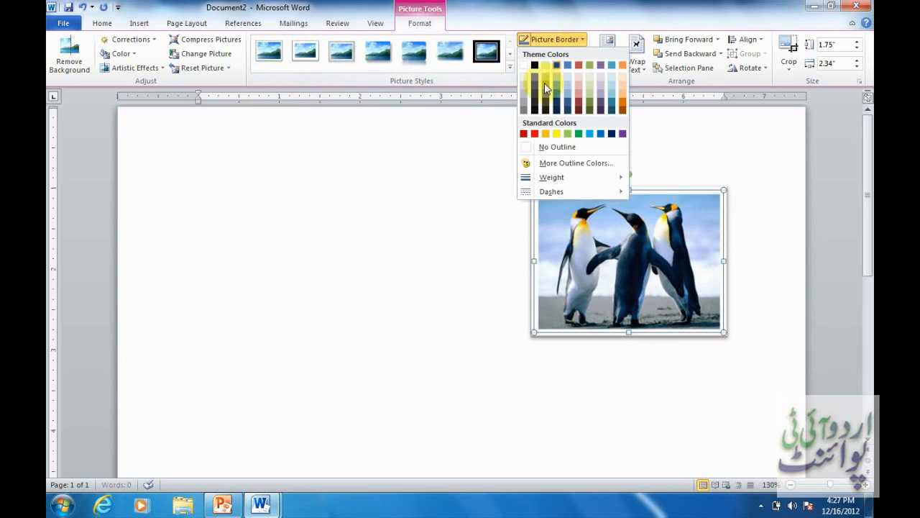
click(613, 105)
click(583, 41)
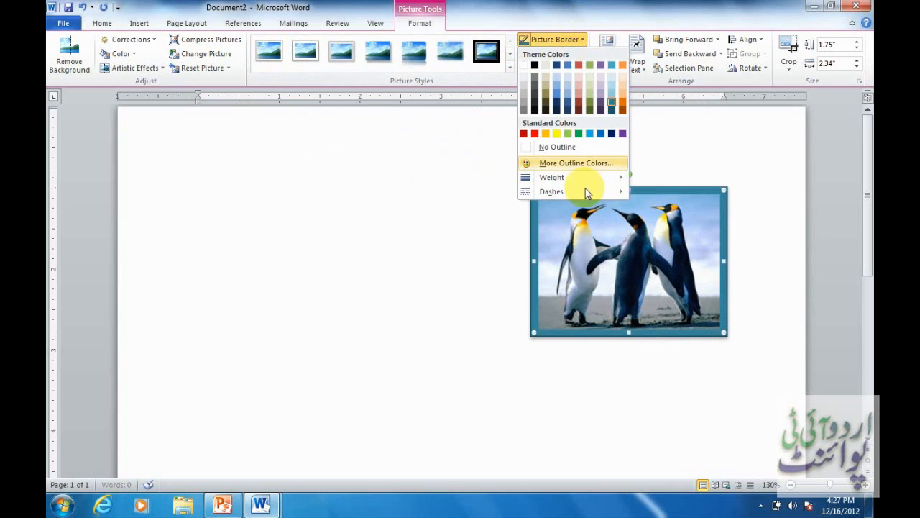
mouse_move(585, 179)
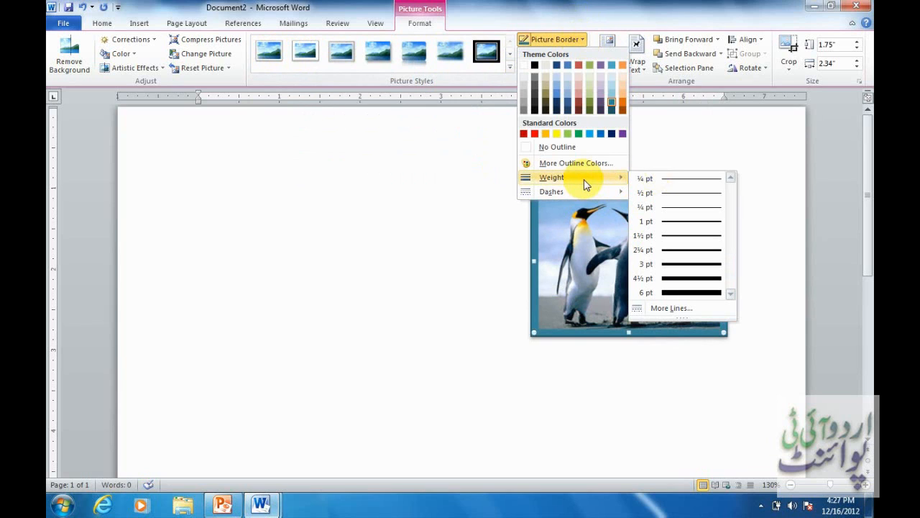
click(696, 280)
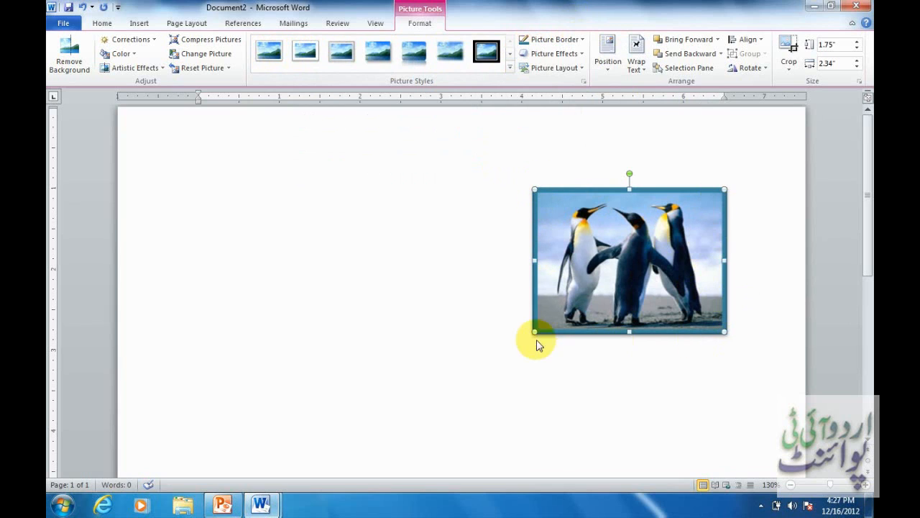
click(575, 42)
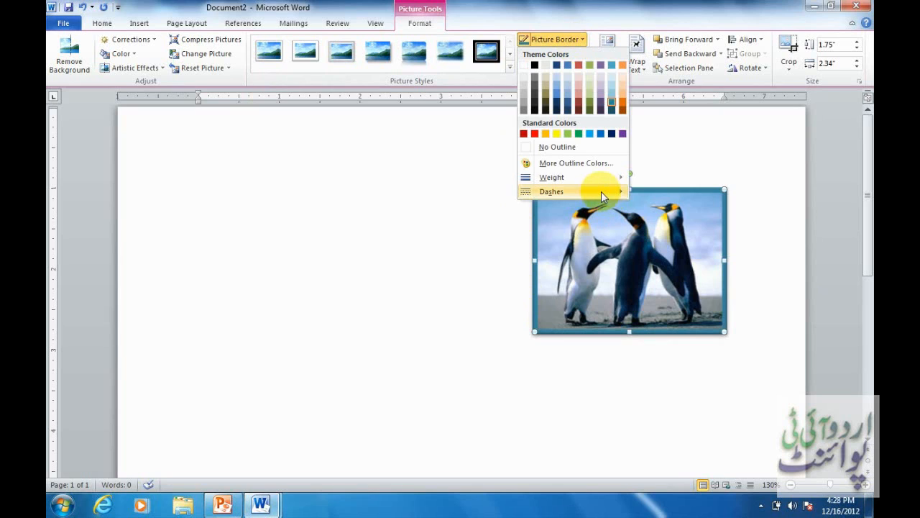
mouse_move(601, 191)
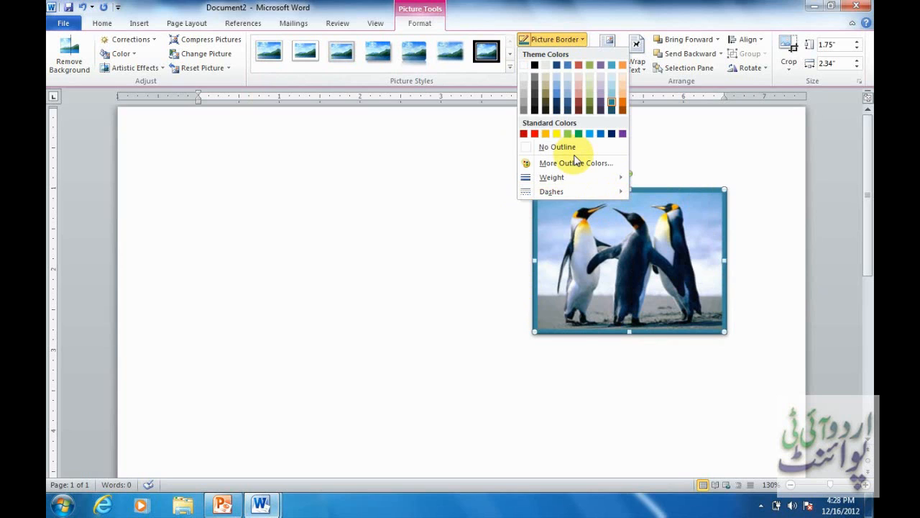
click(555, 39)
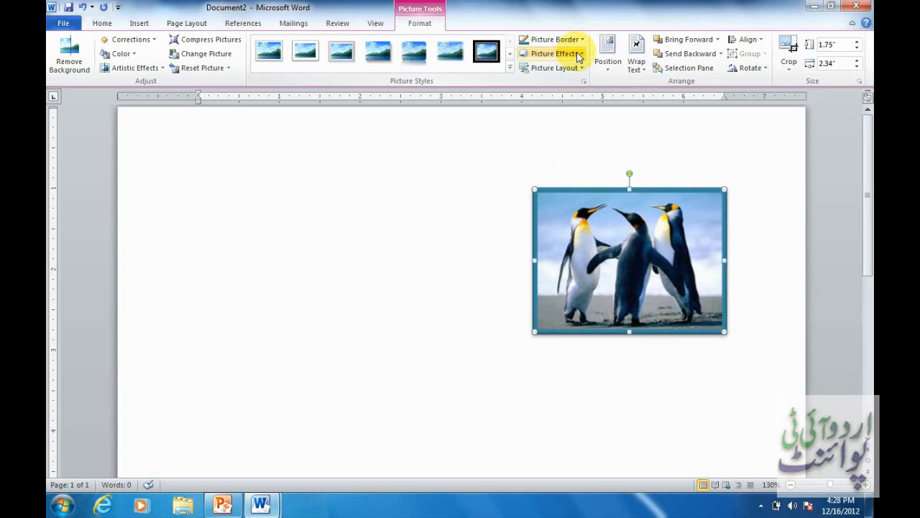
Preview reflection and glow effects on the penguins picture and apply the first parallel 3-D rotation, slanting it down to the right.
click(578, 55)
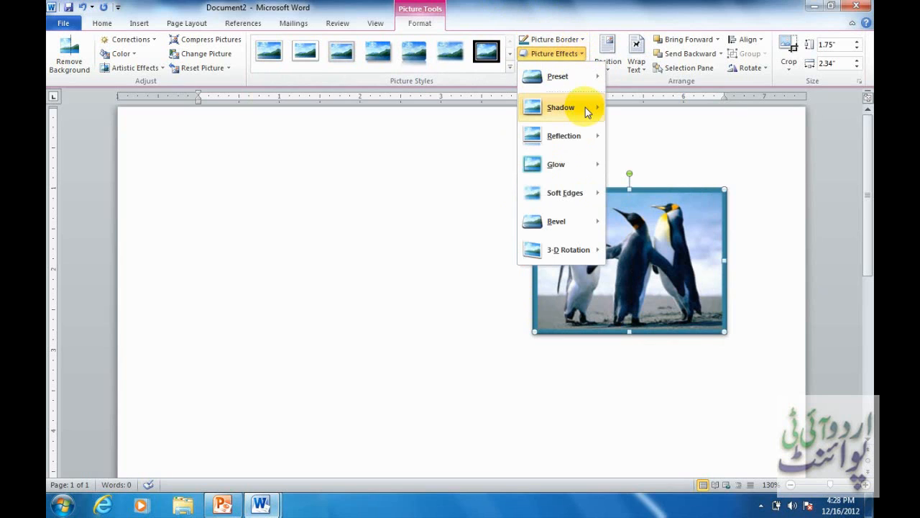
mouse_move(585, 107)
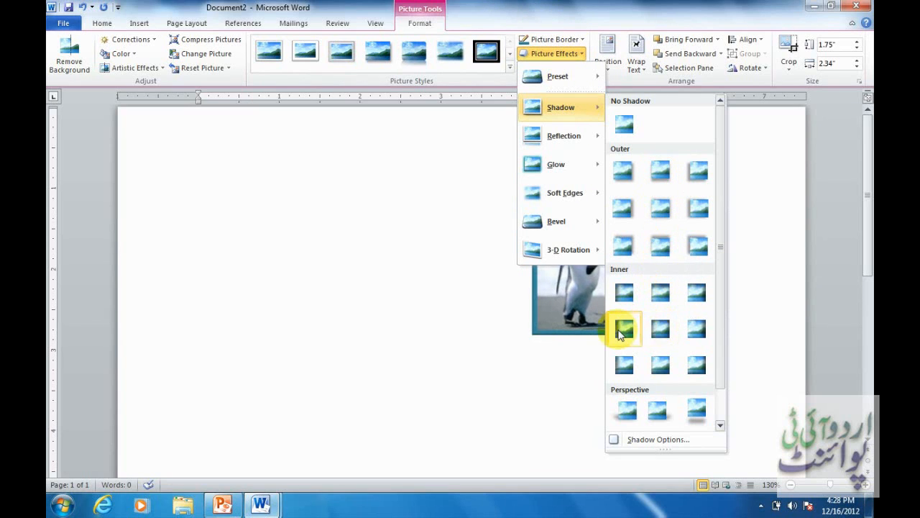
mouse_move(585, 135)
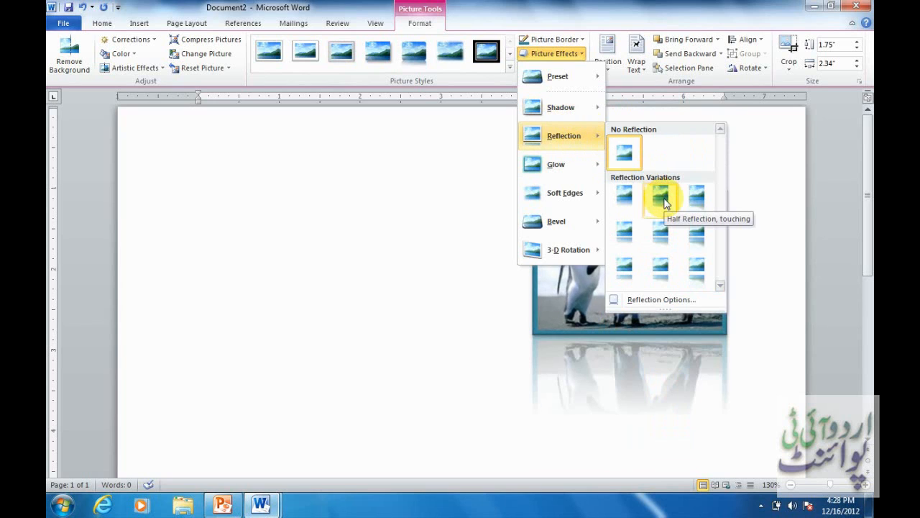
mouse_move(550, 164)
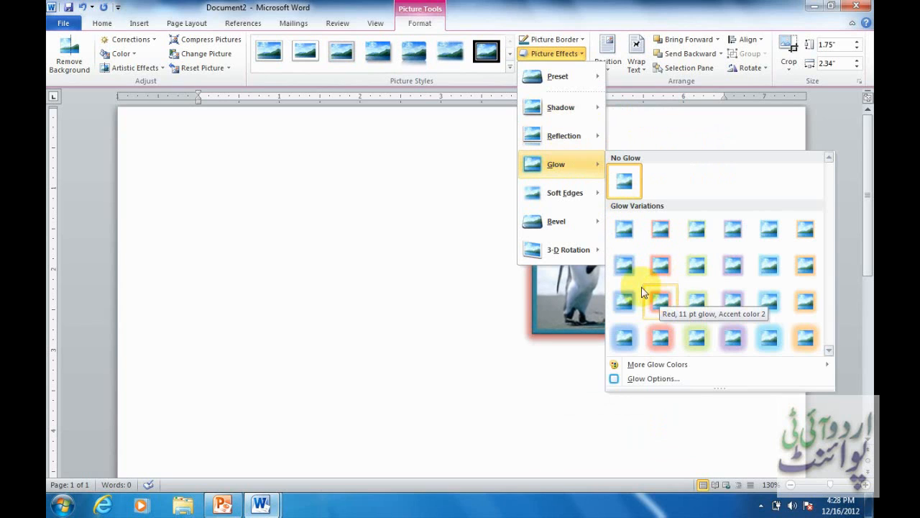
mouse_move(556, 252)
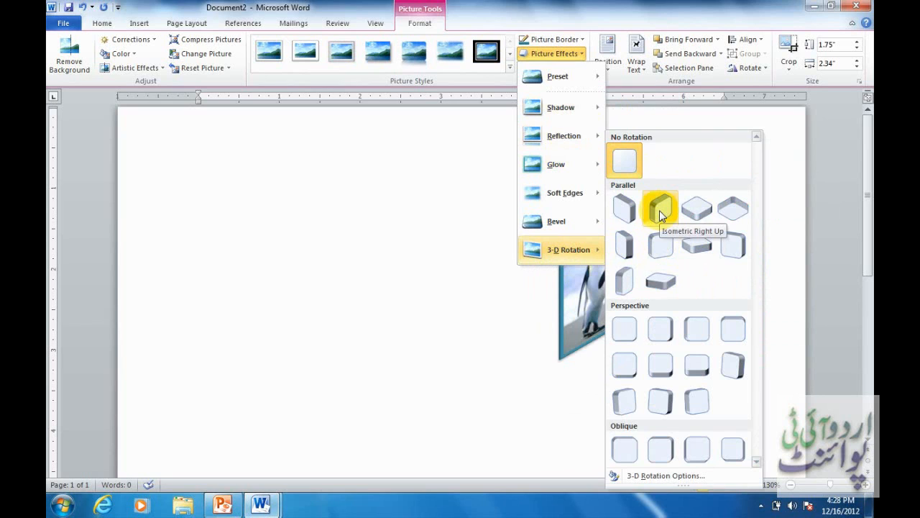
click(633, 213)
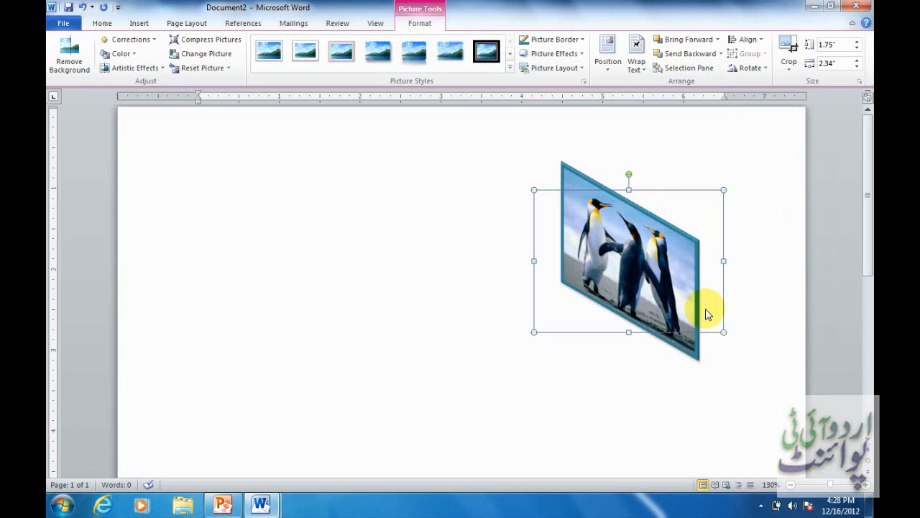
Move the rotated penguins picture to the left side of the page and preview the Bubble Picture List layout on it.
click(548, 69)
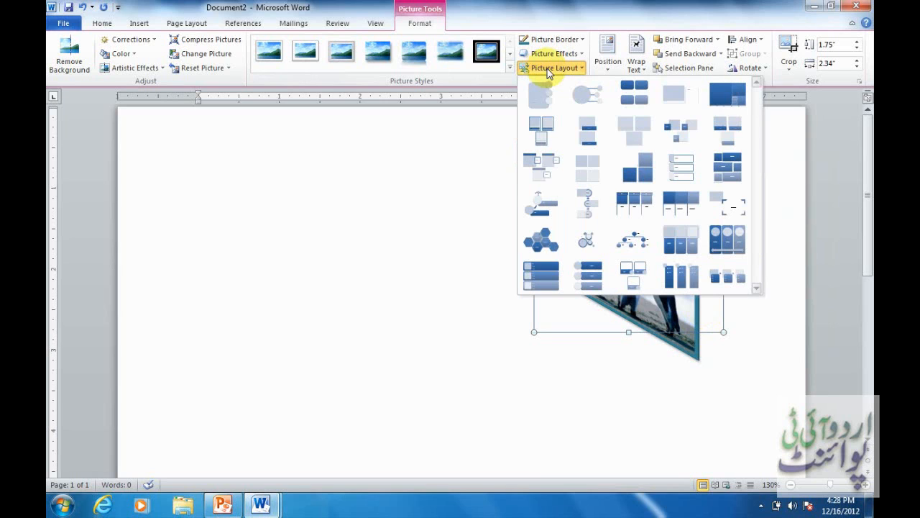
click(644, 288)
drag(644, 287, 320, 294)
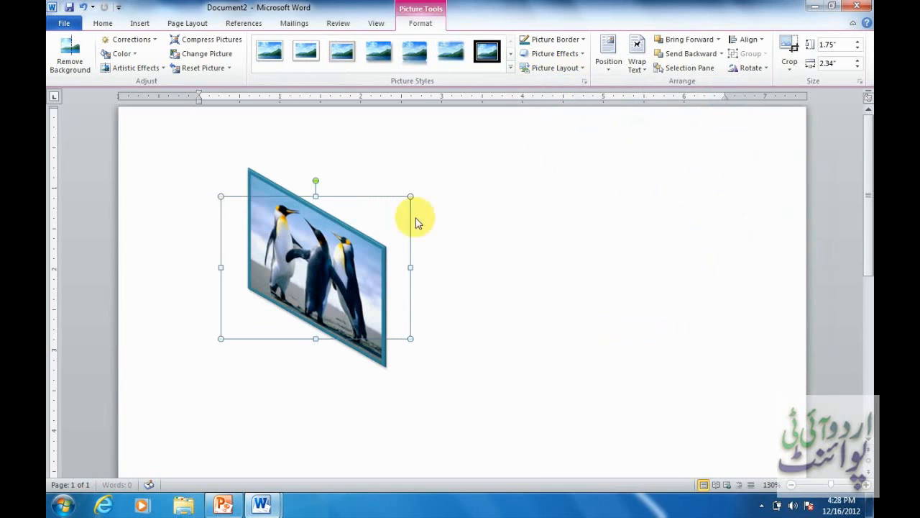
click(582, 68)
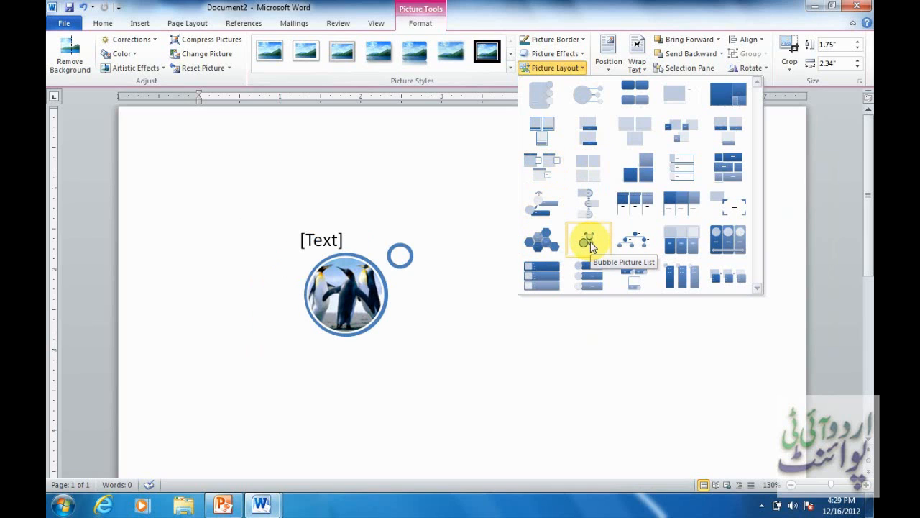
click(702, 5)
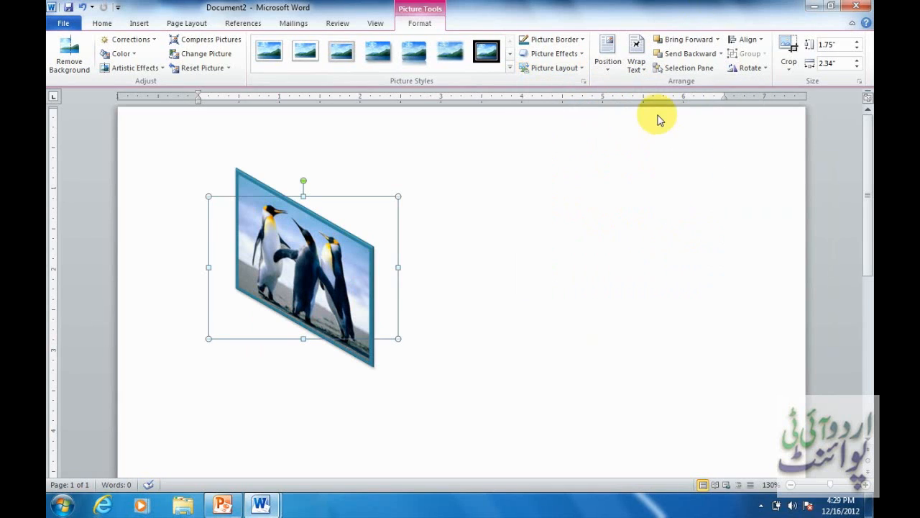
Delete the penguins picture from the page.
click(659, 120)
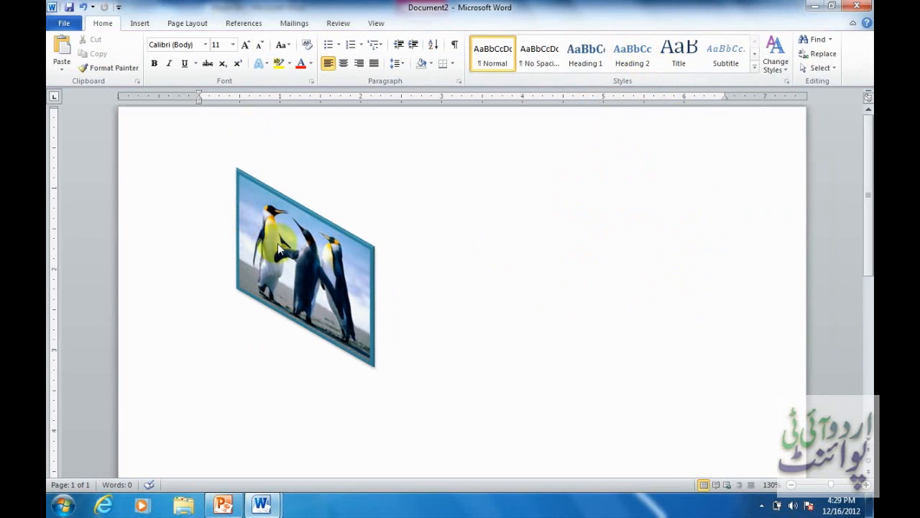
double_click(313, 261)
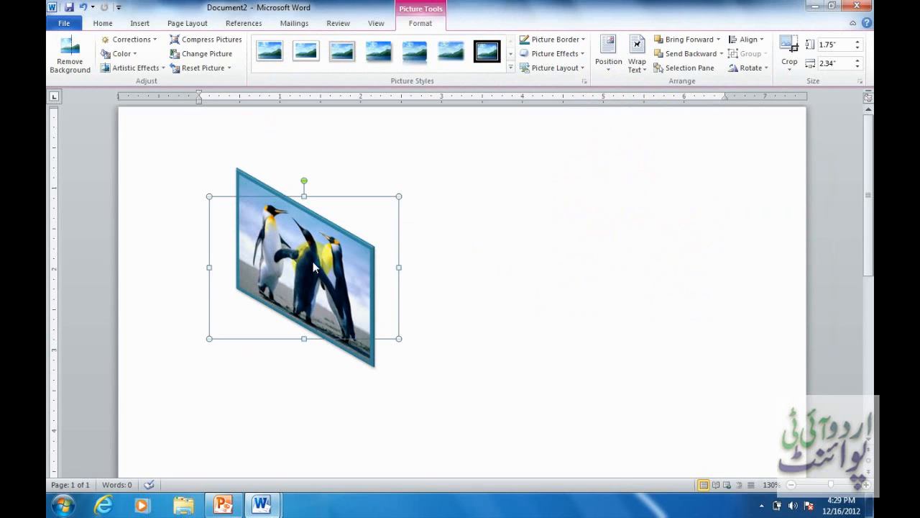
key(Delete)
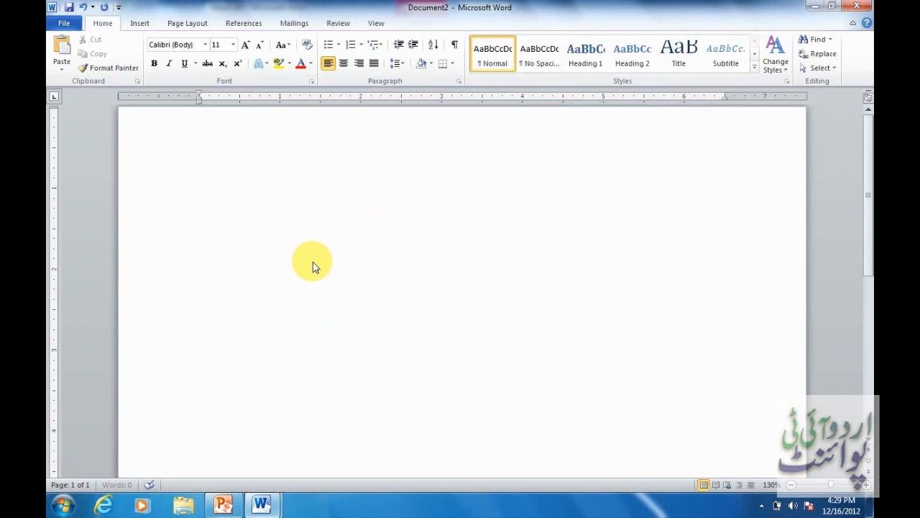
Draw a flowchart hexagon shape about 3.2" wide and 1.93" high in the upper part of the page.
click(150, 26)
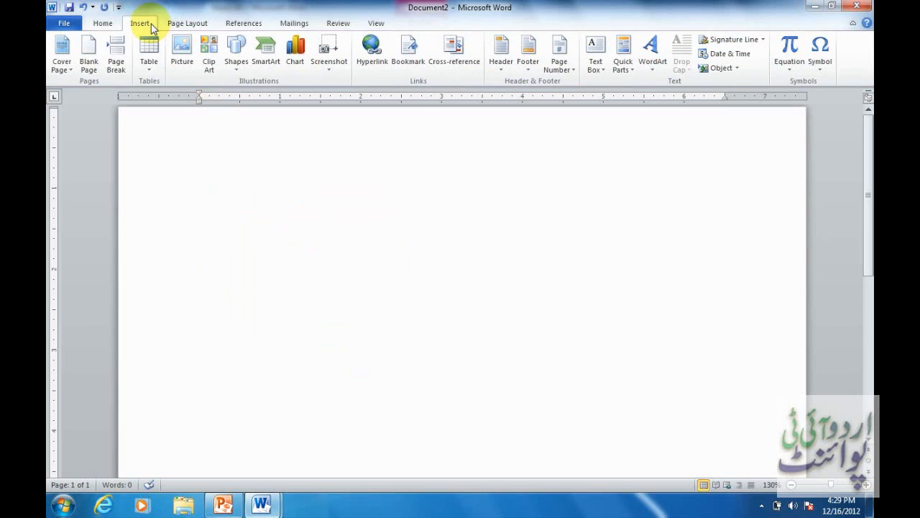
click(240, 67)
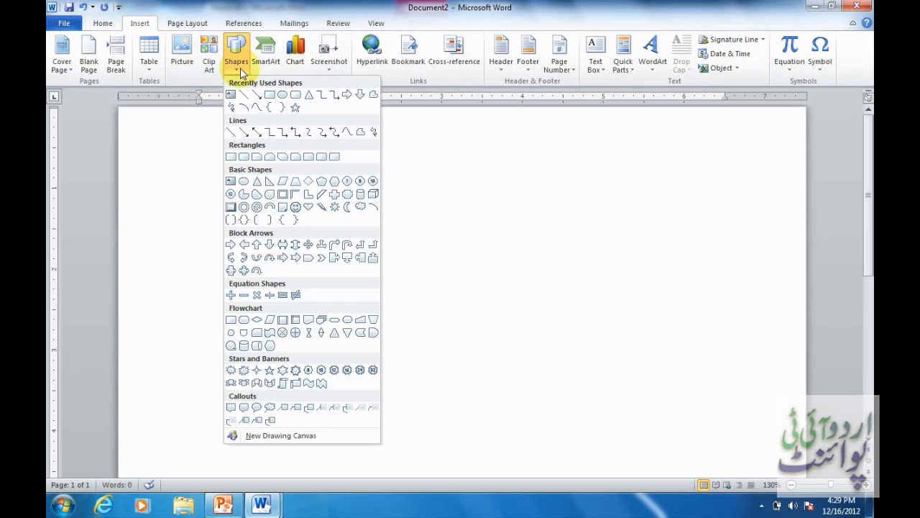
click(348, 322)
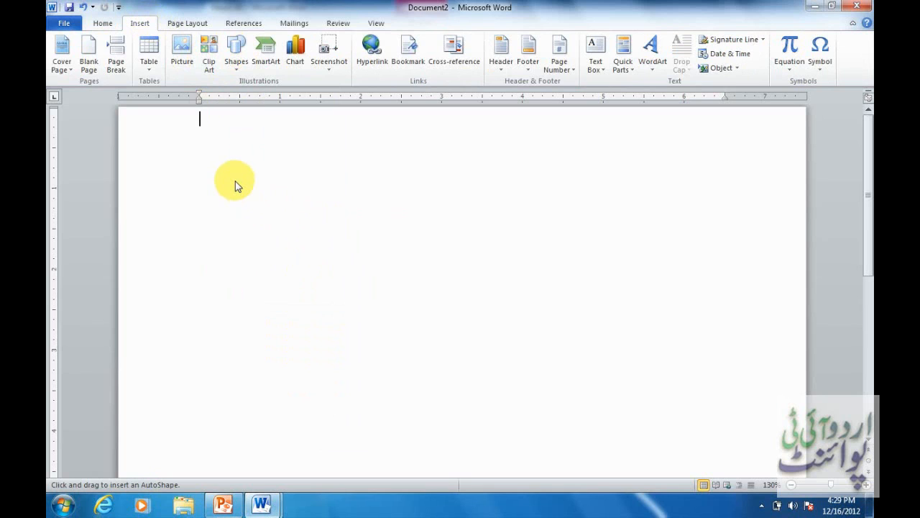
drag(234, 179, 493, 336)
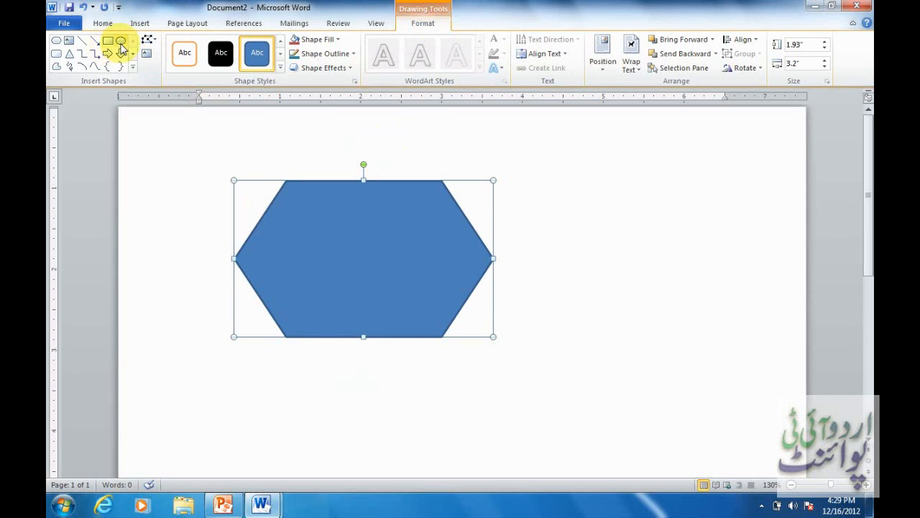
Draw a wavy flowchart shape about 3.62" by 2.06" overlapping the hexagon and give it the light grey gradient shape style.
click(132, 67)
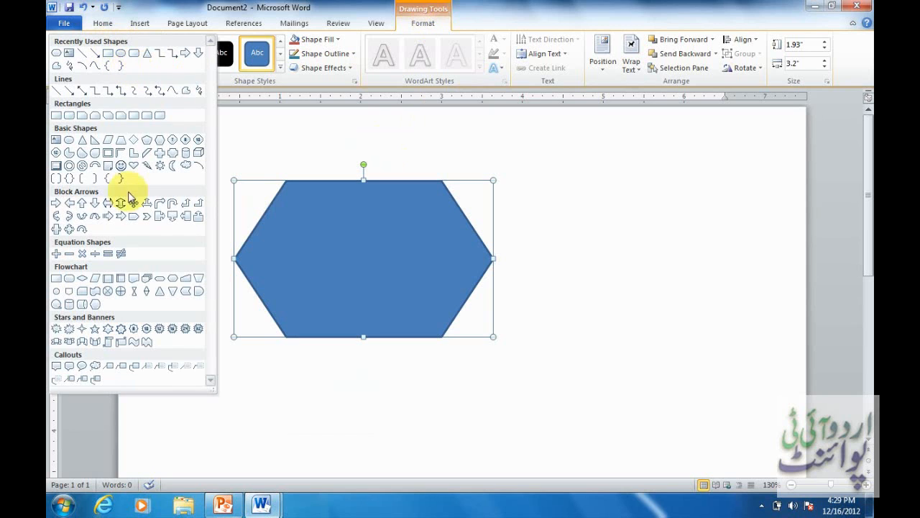
click(95, 291)
drag(297, 231, 589, 398)
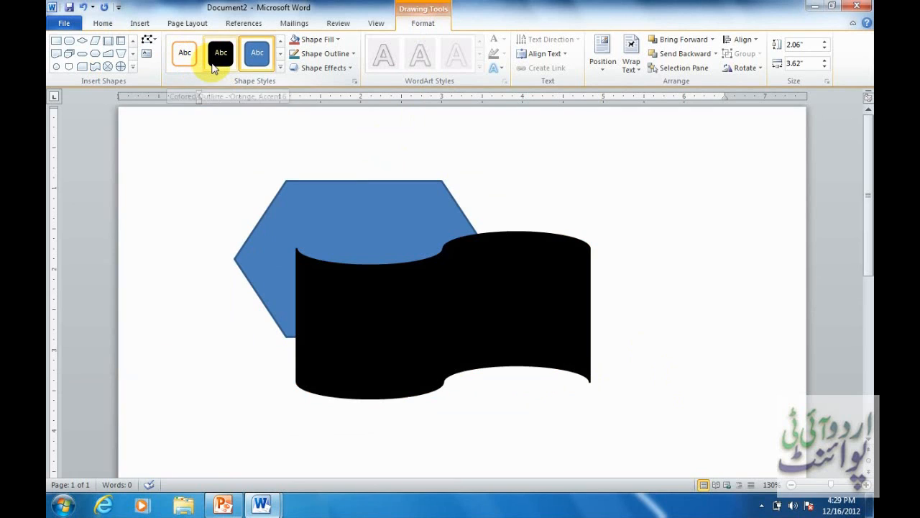
click(280, 68)
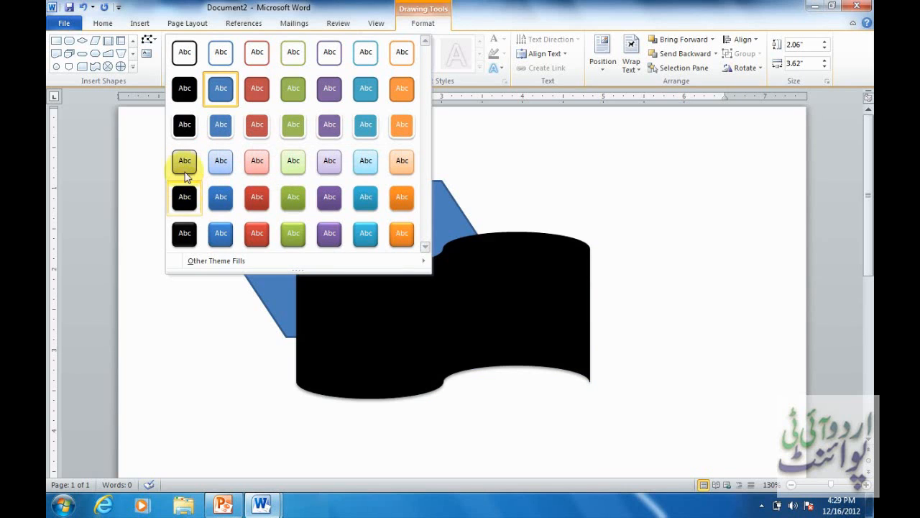
click(185, 165)
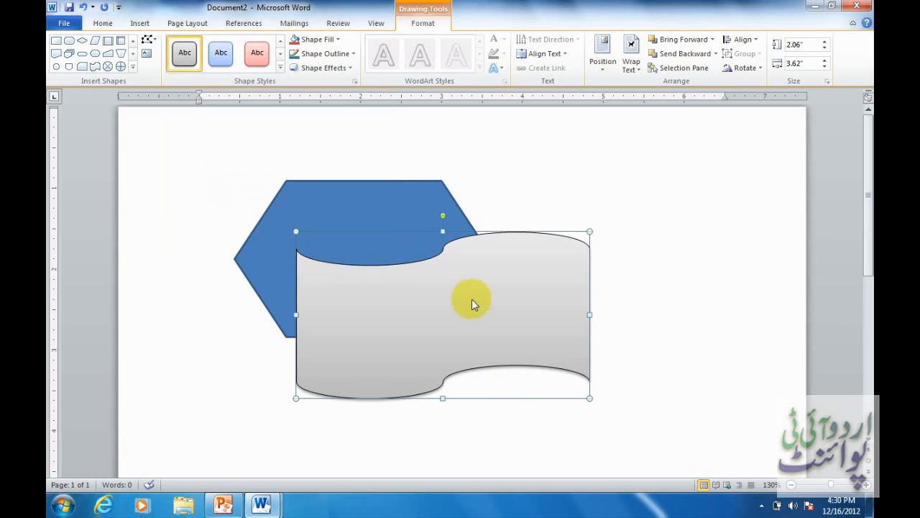
Fill the hexagon with the darkest theme blue and set its outline weight to 6 pt.
click(369, 201)
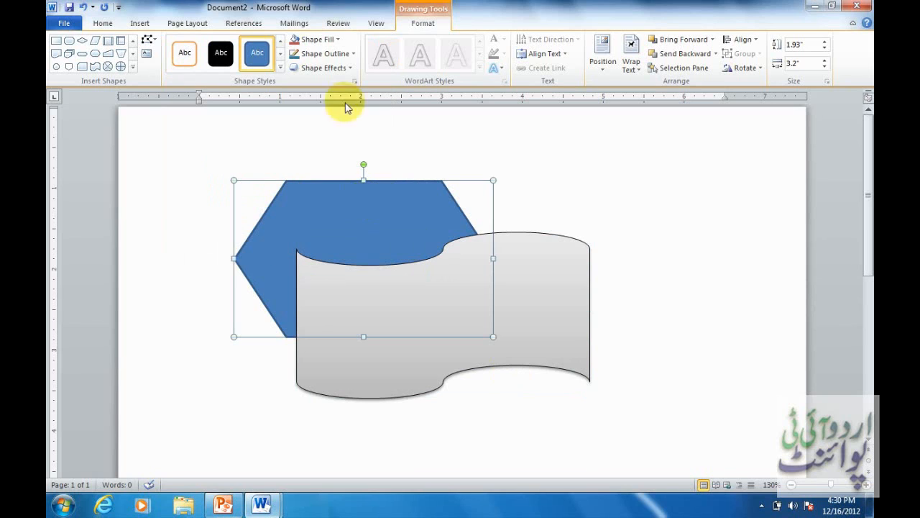
click(335, 39)
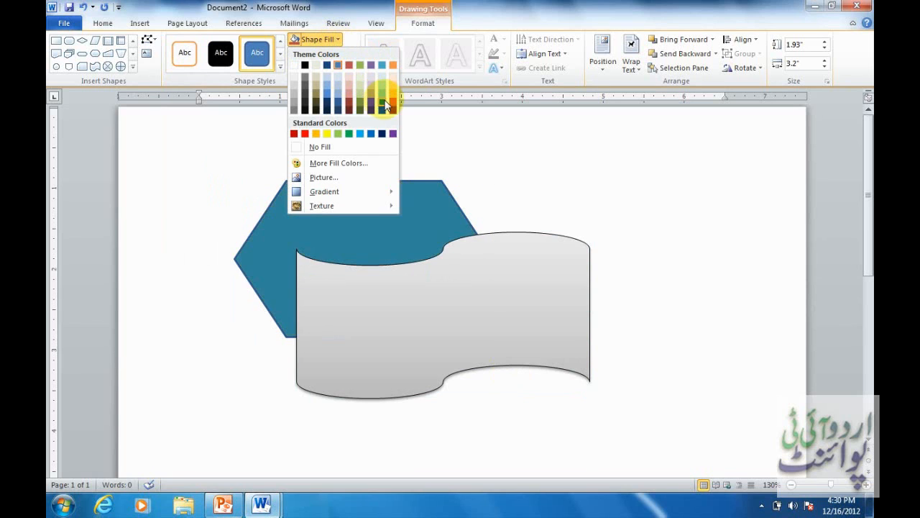
click(338, 113)
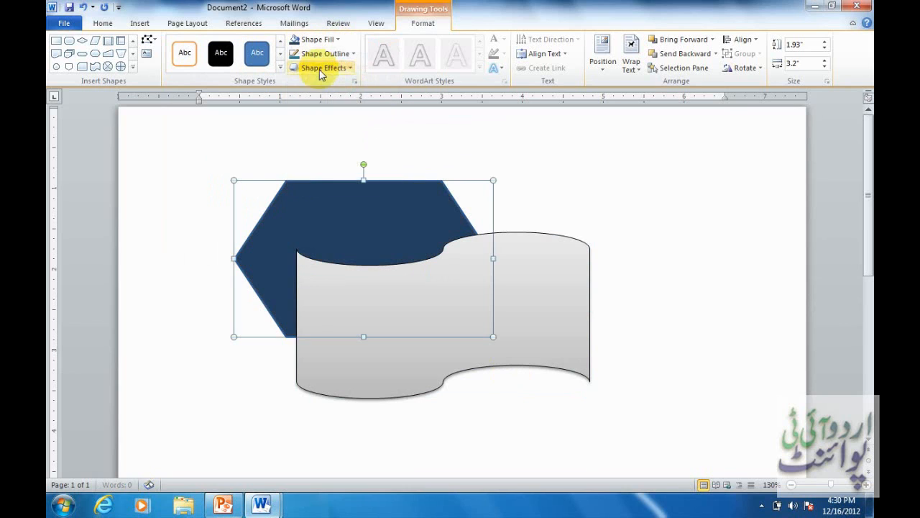
click(353, 53)
mouse_move(344, 189)
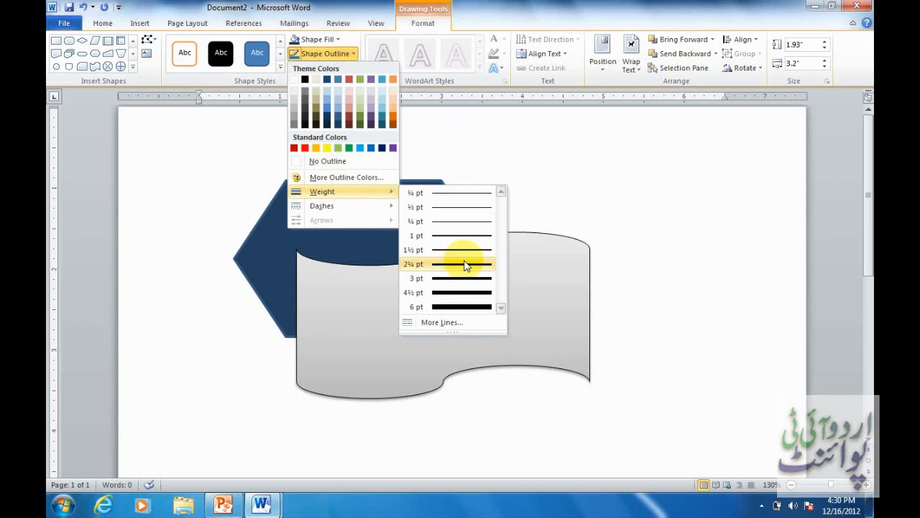
click(465, 307)
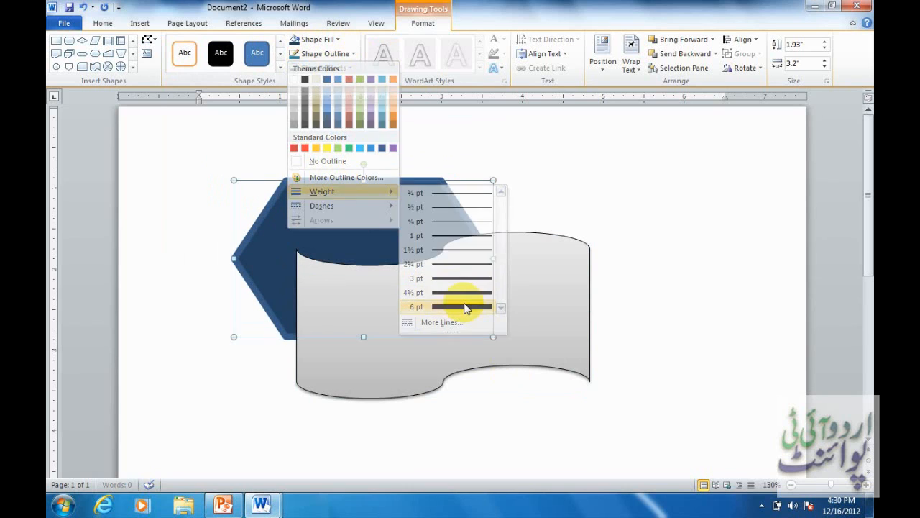
Preview the dashed outline styles on the hexagon without applying one.
click(340, 59)
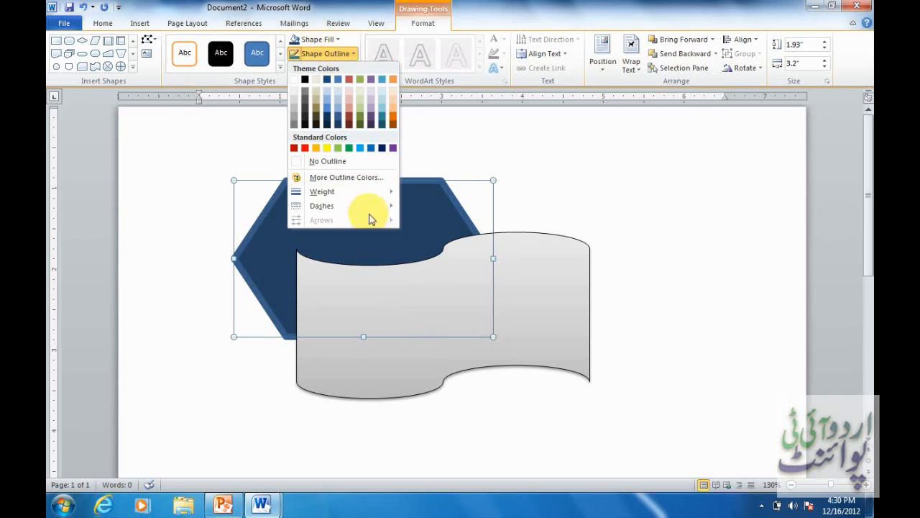
mouse_move(363, 200)
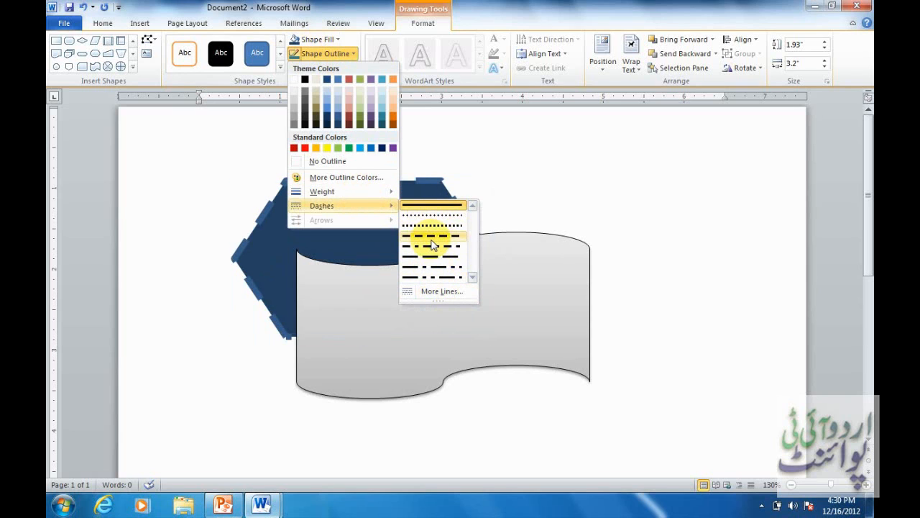
click(338, 54)
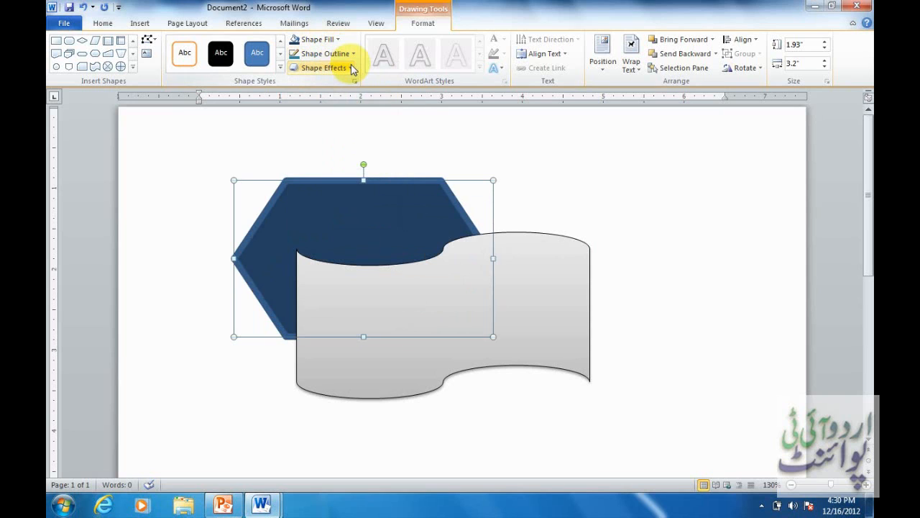
Apply the second outer shadow to the hexagon and look through its bevel and 3-D rotation effects.
click(352, 69)
mouse_move(333, 132)
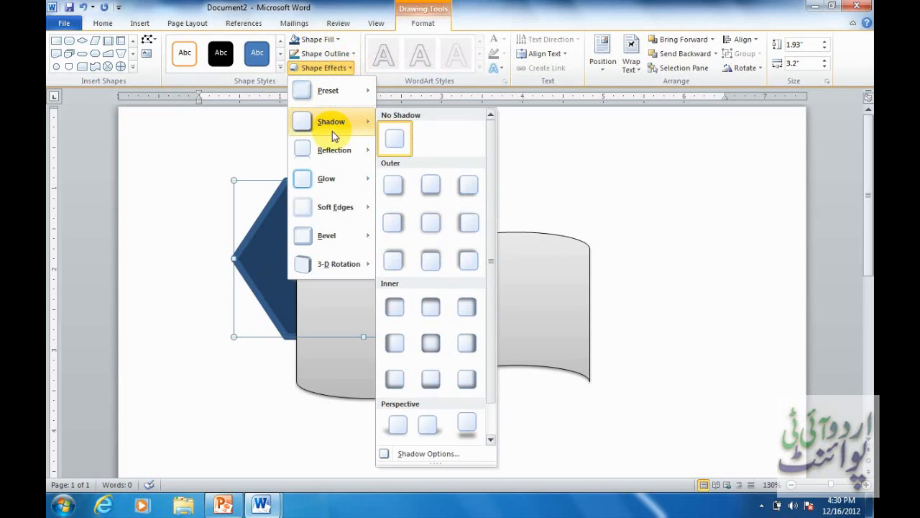
click(430, 188)
click(350, 69)
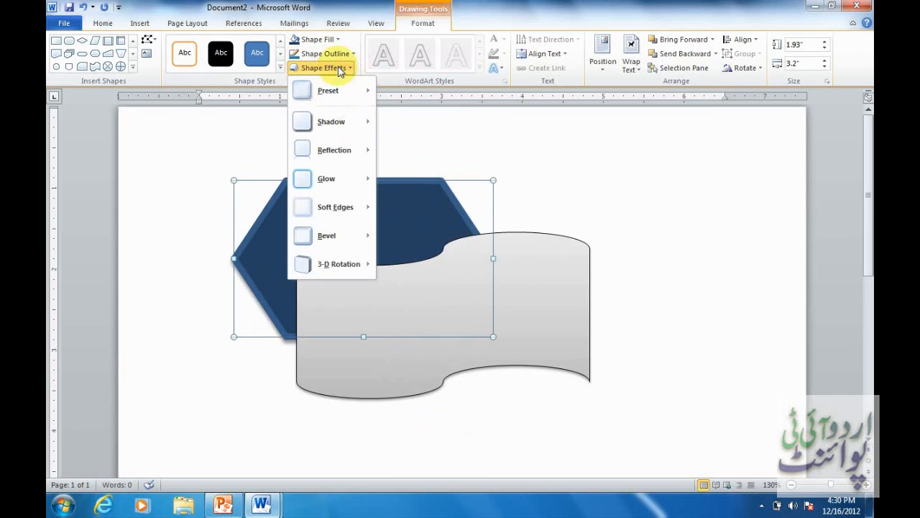
mouse_move(338, 271)
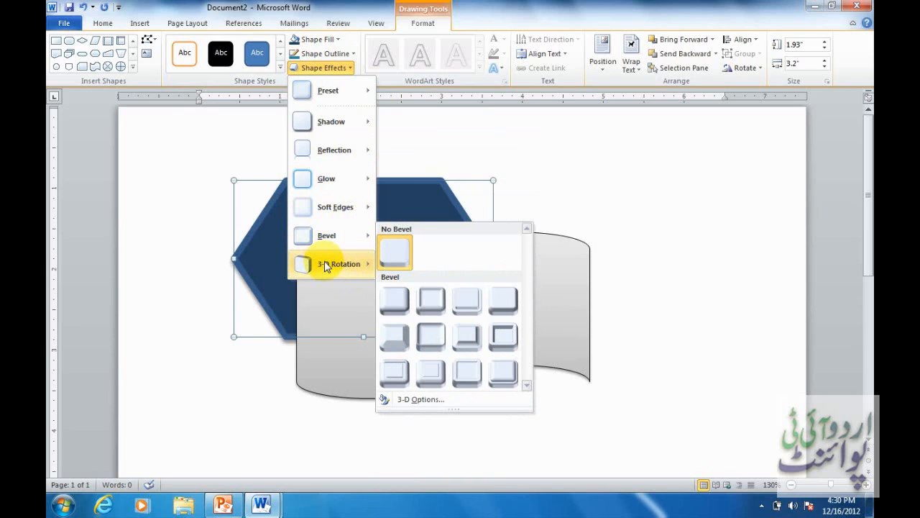
click(677, 222)
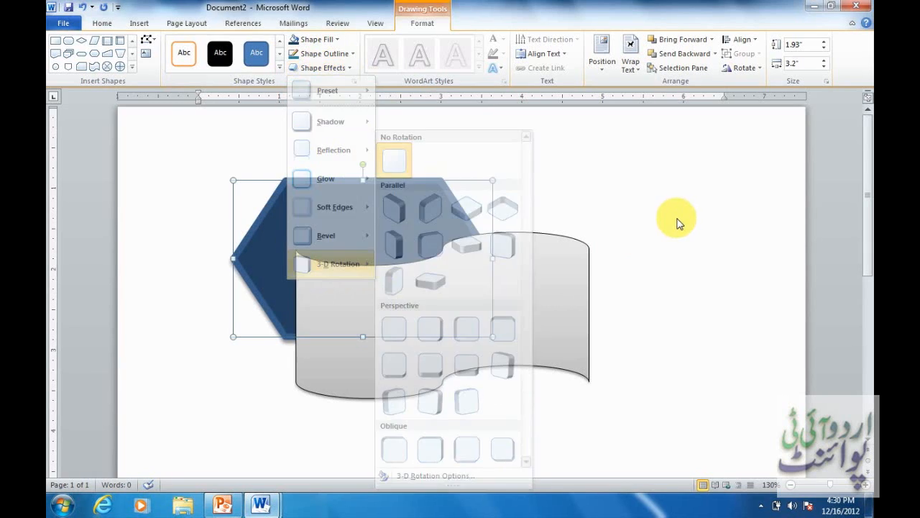
Enlarge the hexagon from its lower-right corner to about 5.19" wide and 3.26" high, so it surrounds the wavy shape.
click(559, 191)
click(311, 207)
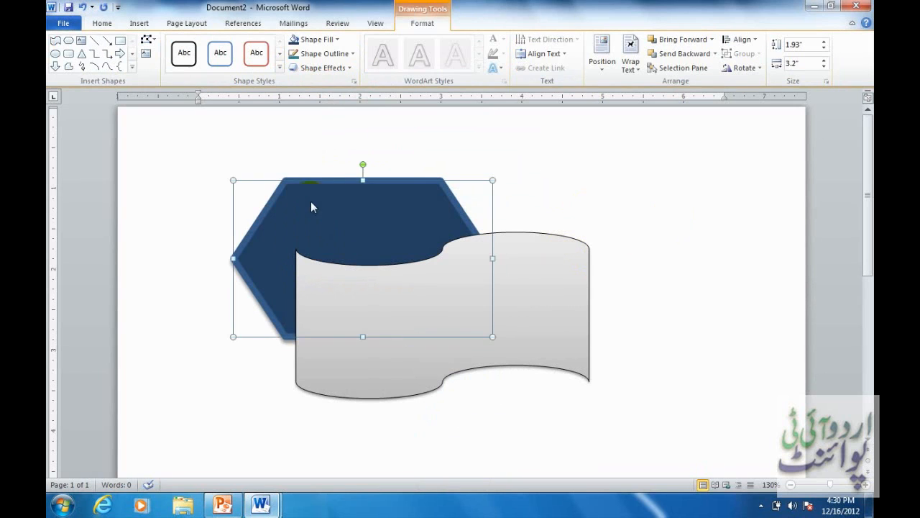
drag(493, 338, 654, 447)
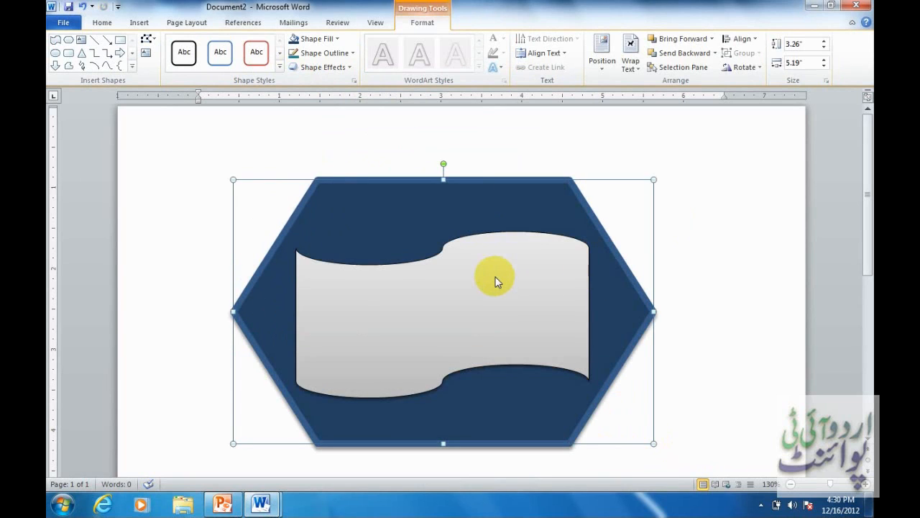
Send the wavy shape backward behind the hexagon, and send the hexagon backward to put the wavy shape in front again.
click(458, 296)
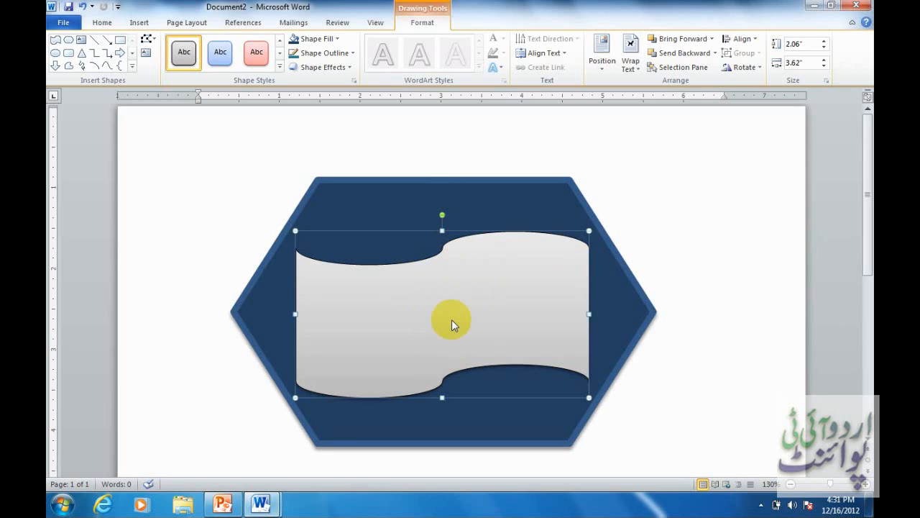
click(680, 57)
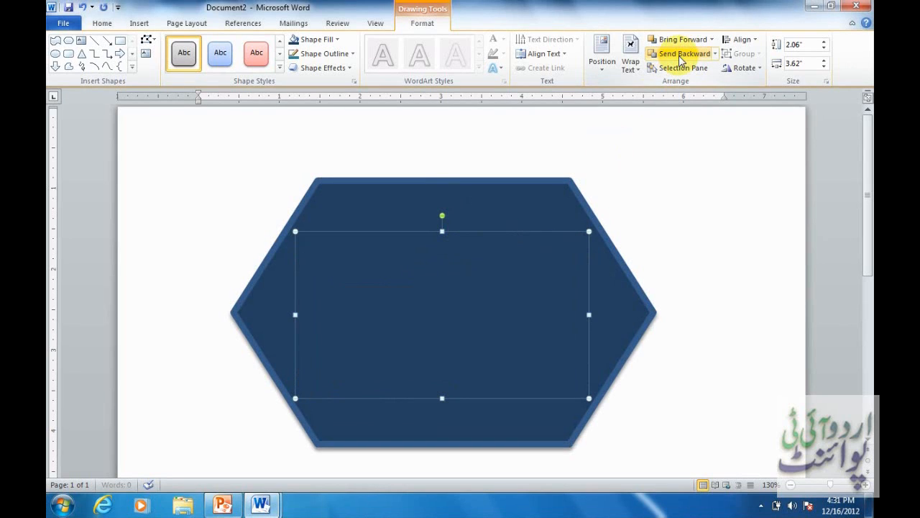
click(663, 238)
click(420, 286)
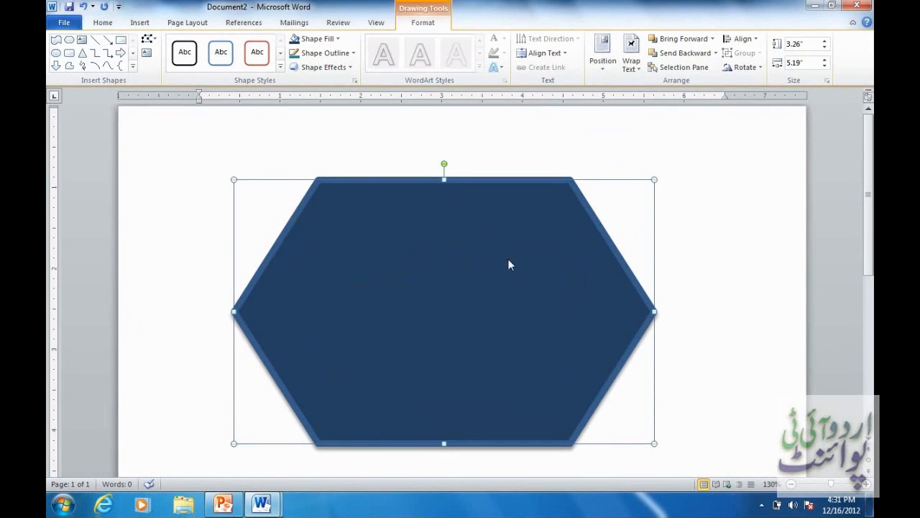
click(698, 54)
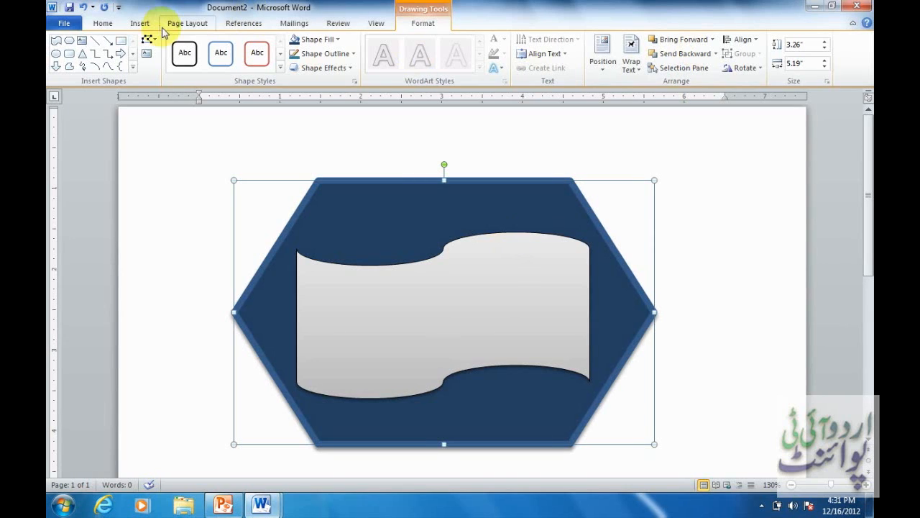
Create a new blank document.
click(139, 23)
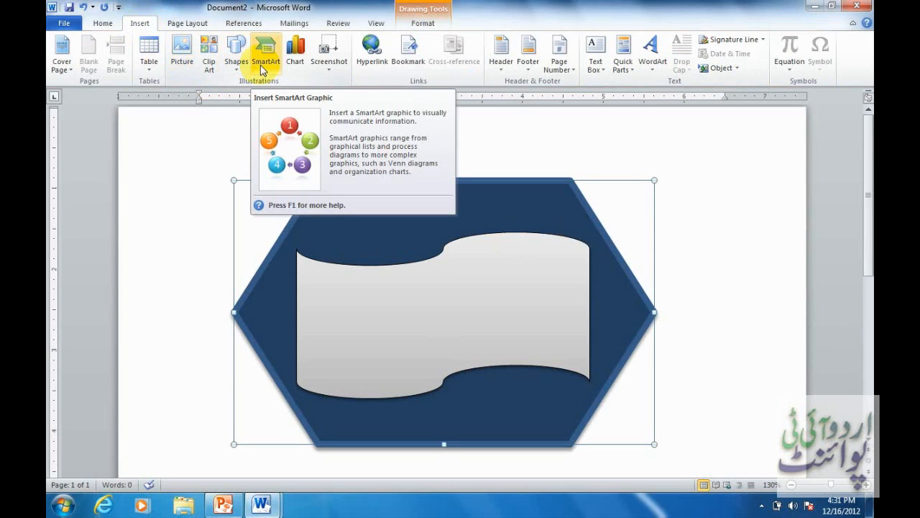
click(64, 23)
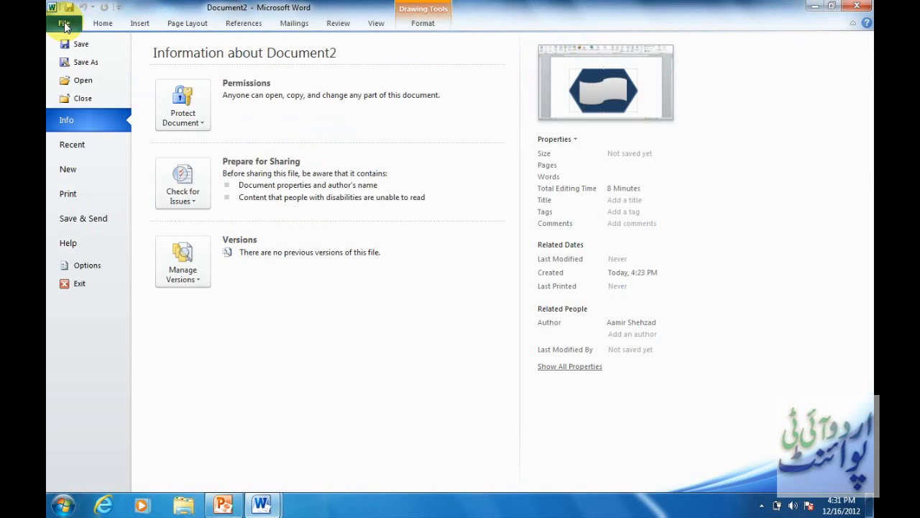
click(94, 171)
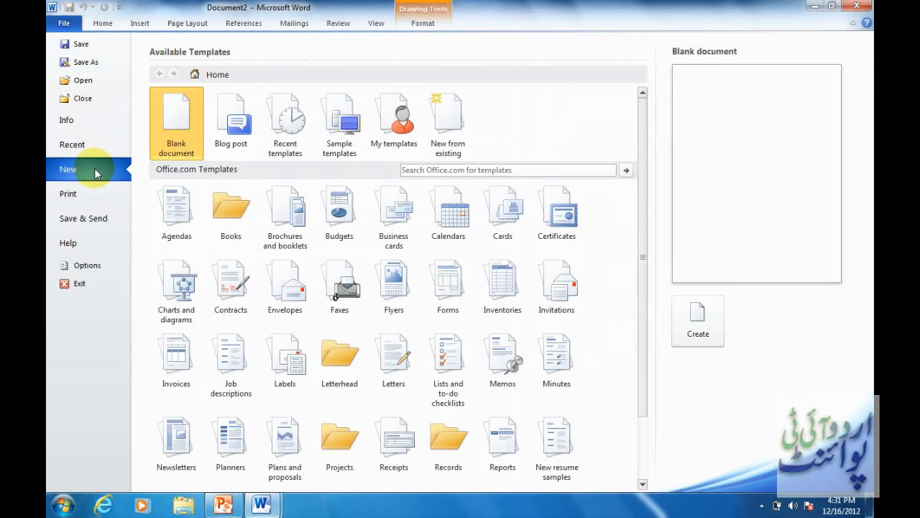
double_click(174, 128)
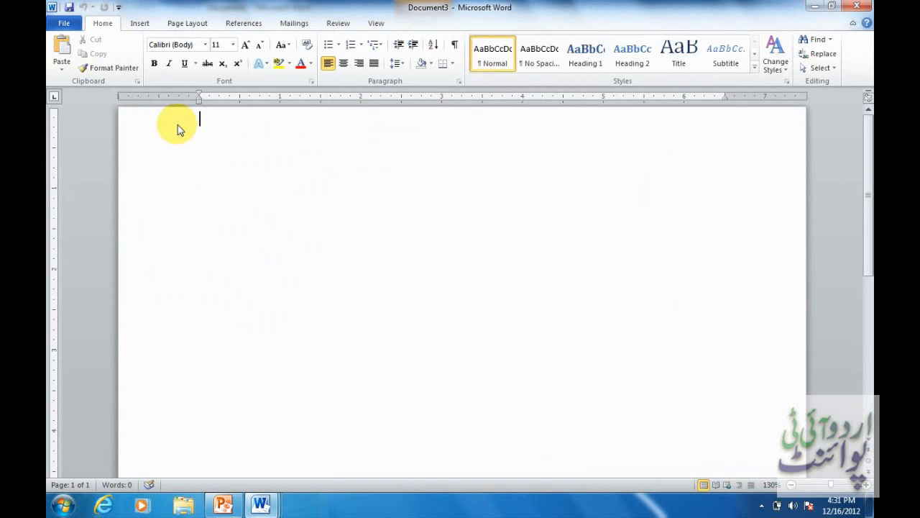
Insert an Organization Chart SmartArt graphic from the Hierarchy category, after browsing the List and Process layouts.
click(141, 23)
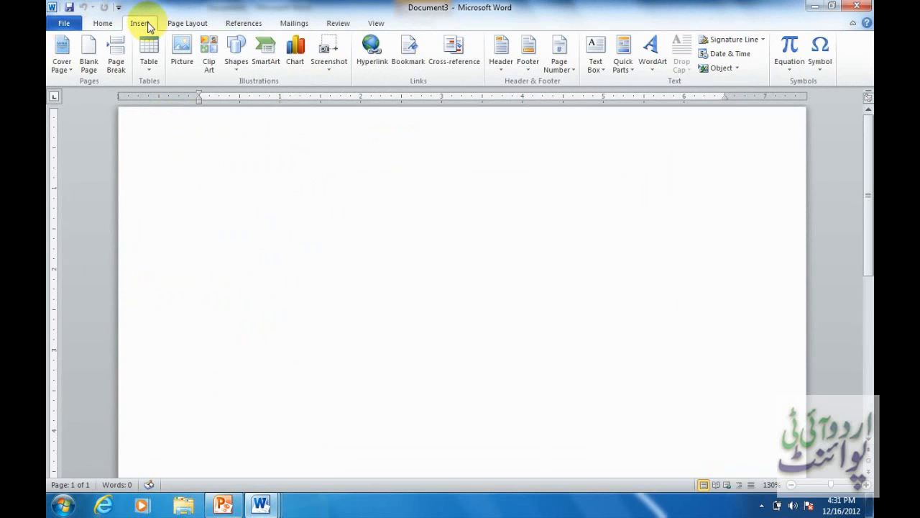
click(265, 58)
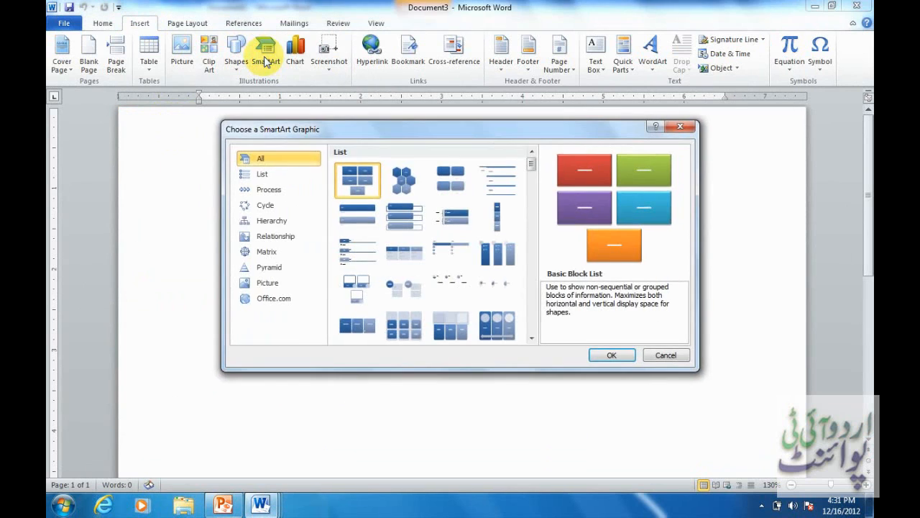
click(260, 175)
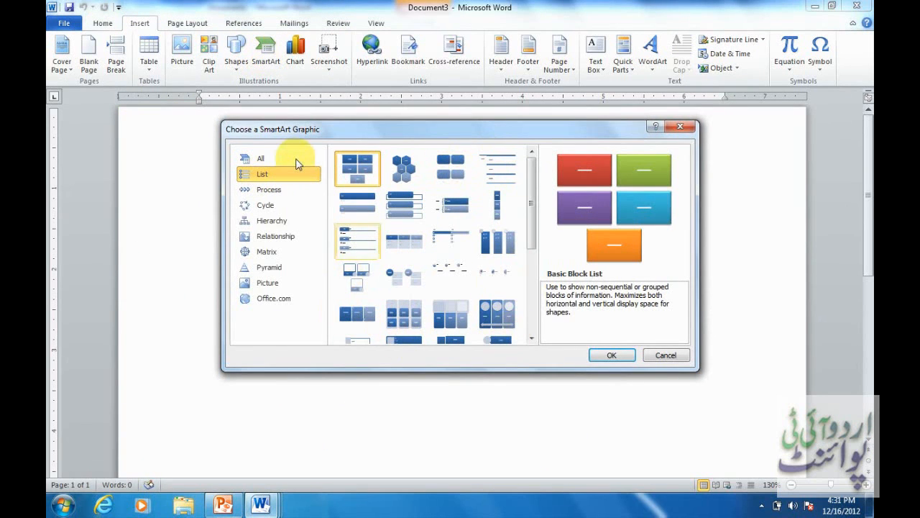
click(287, 190)
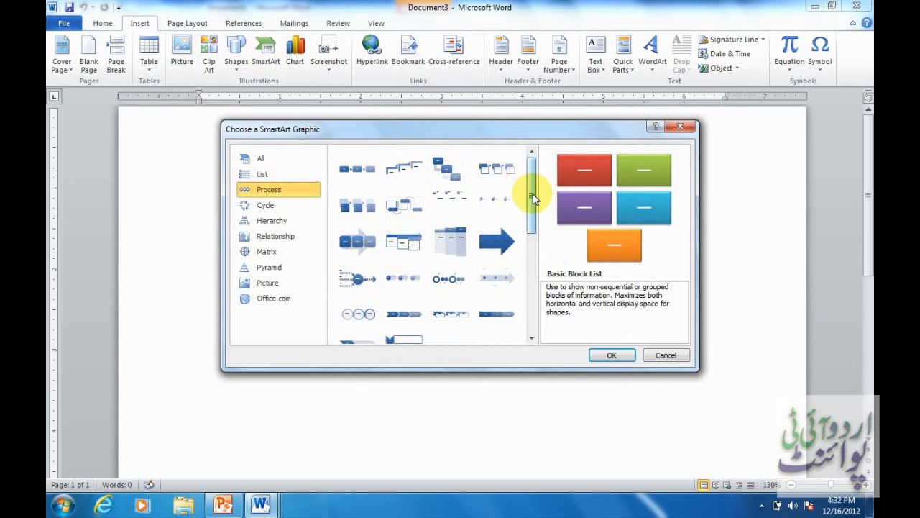
scroll(533, 198, down, 3)
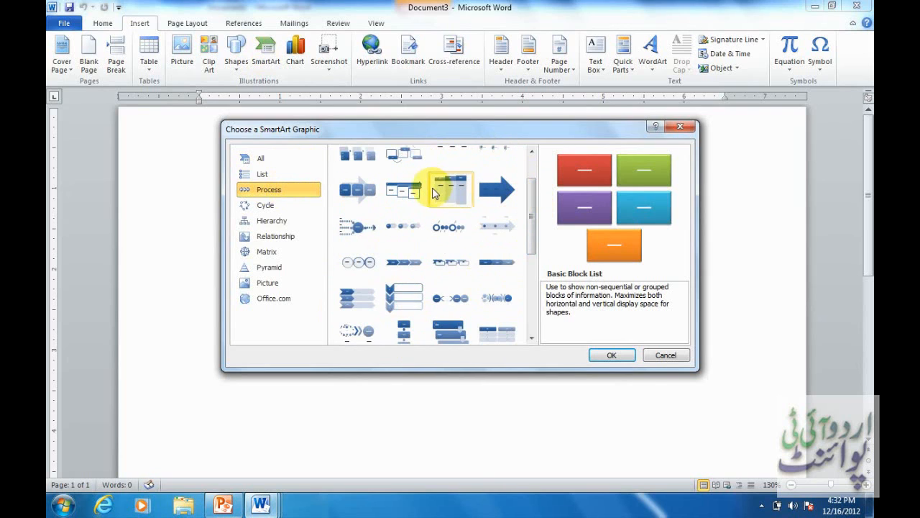
click(284, 226)
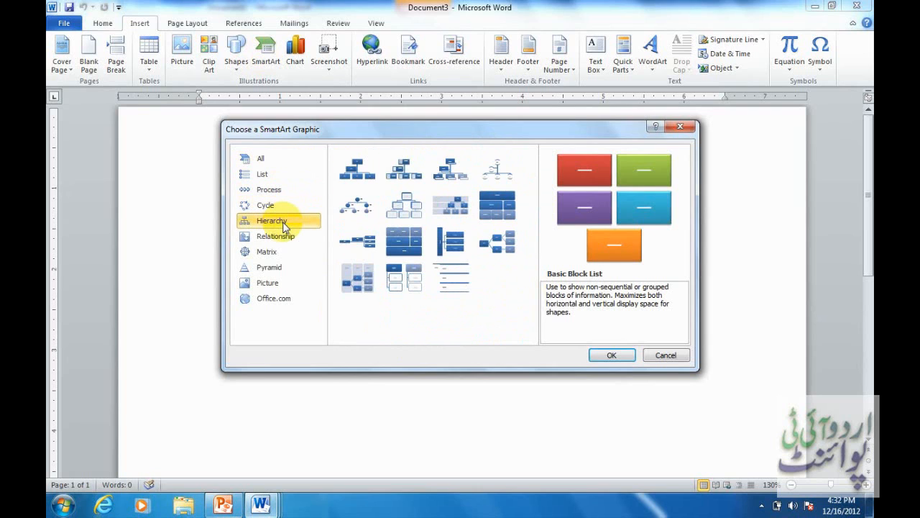
click(359, 178)
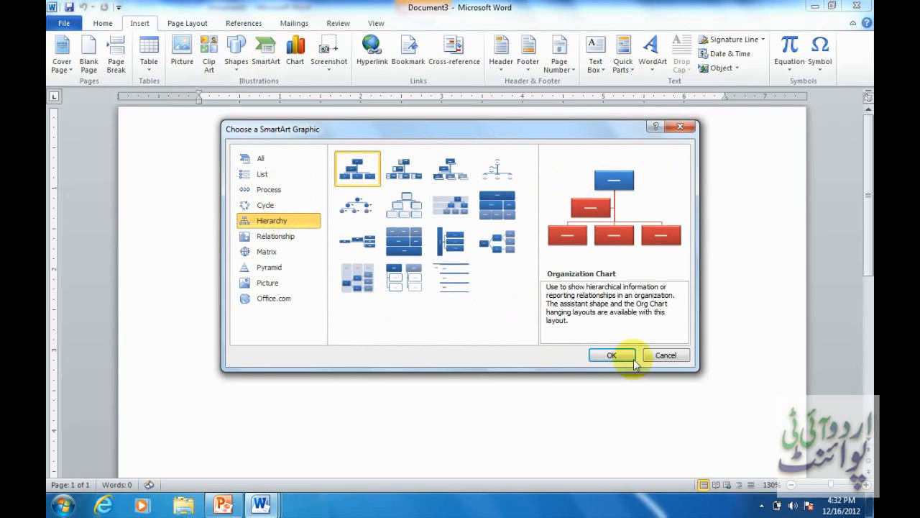
click(611, 356)
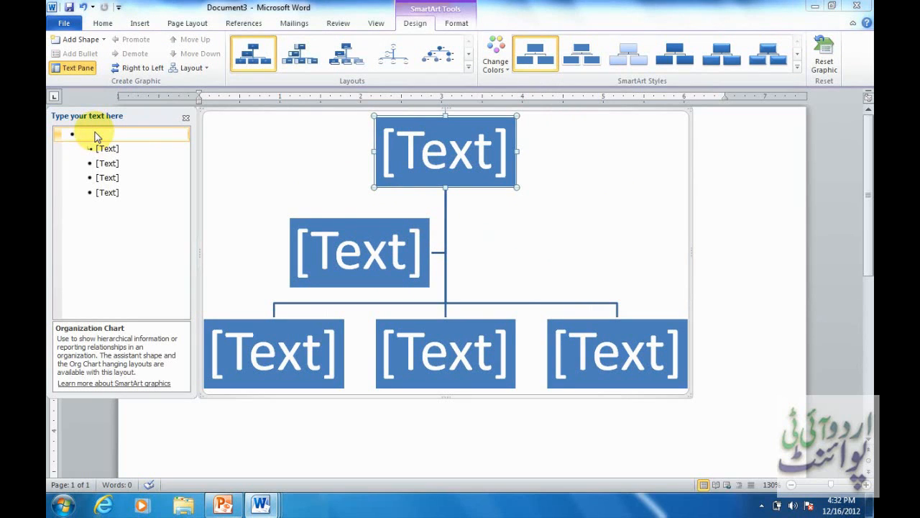
Hide the SmartArt text pane and label the chart's top box CEO directly in the shape.
click(187, 117)
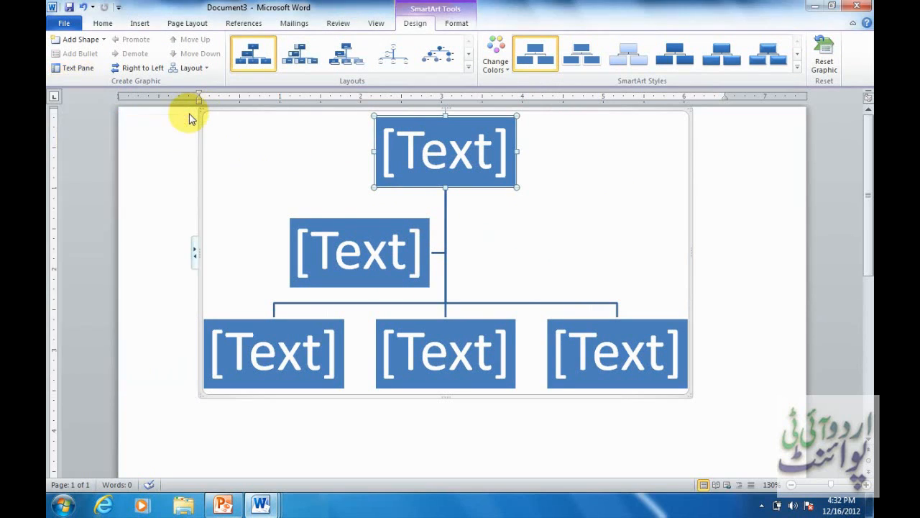
click(427, 150)
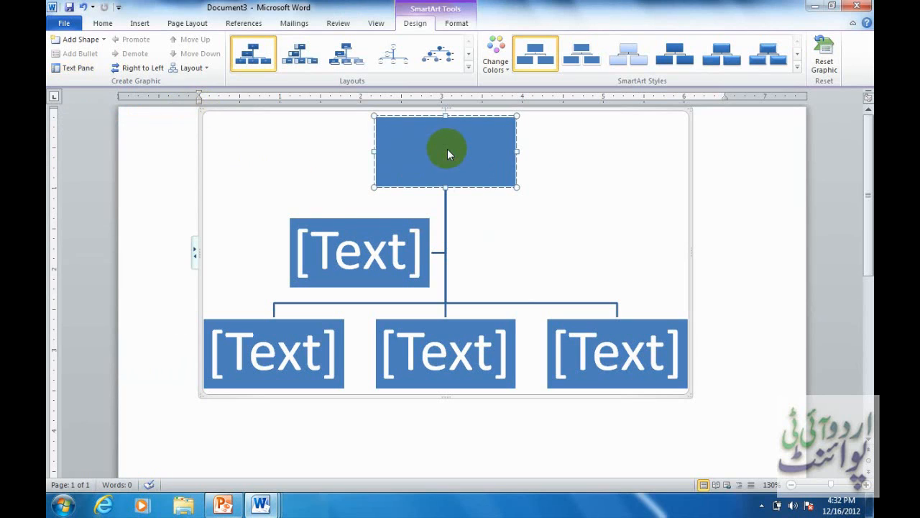
click(196, 252)
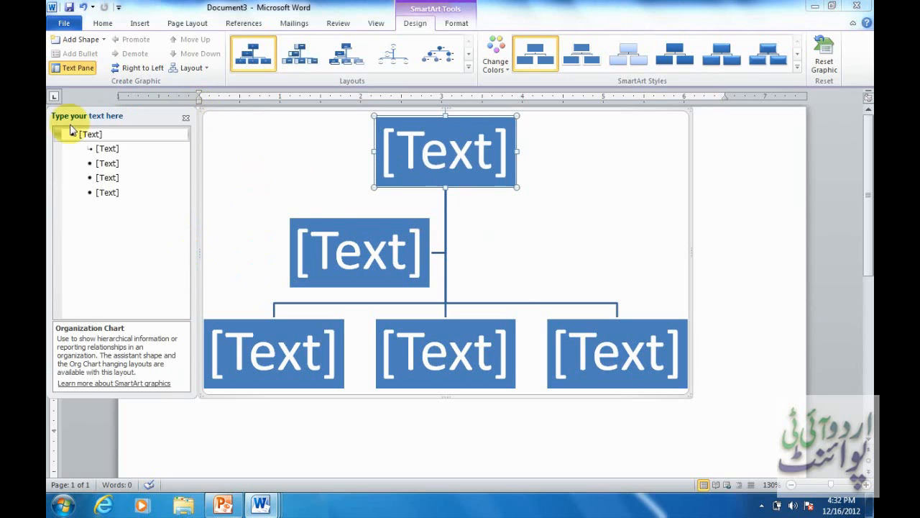
click(185, 119)
click(440, 157)
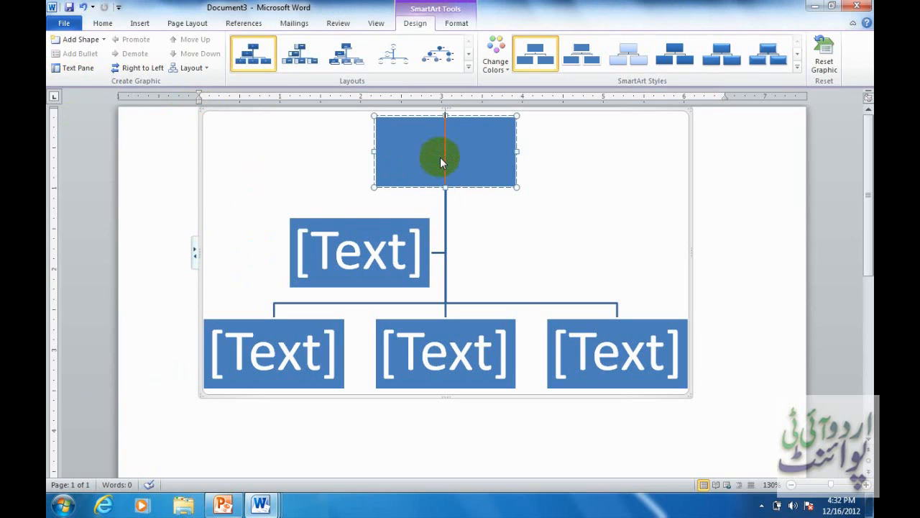
text(CEO)
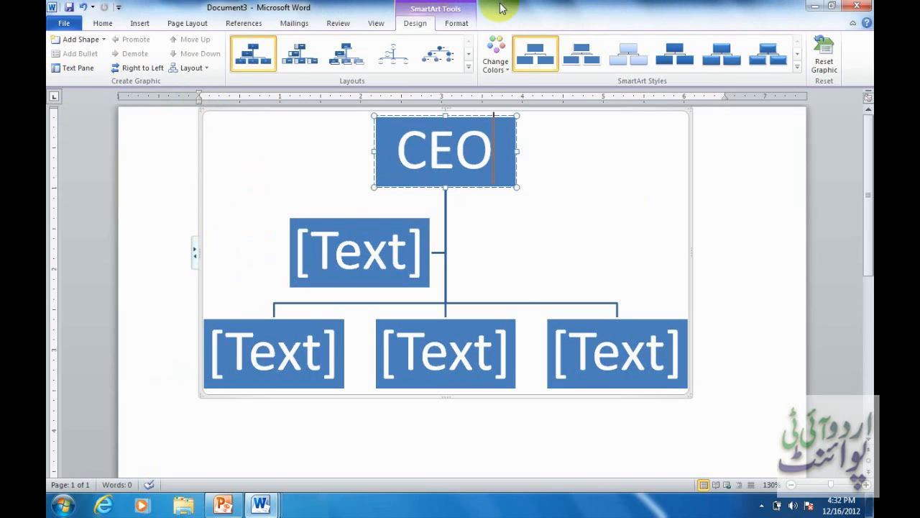
Label the assistant box below CEO as Director.
click(394, 249)
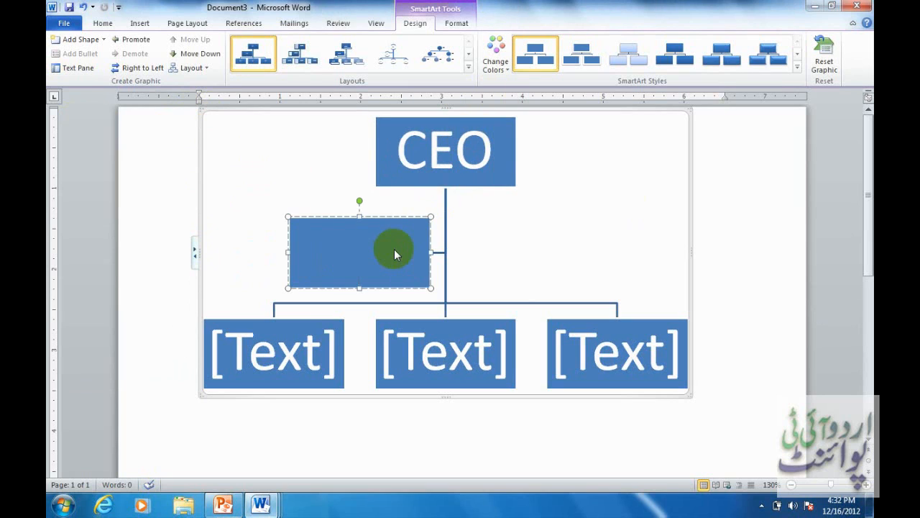
text(Dr)
text(irectore)
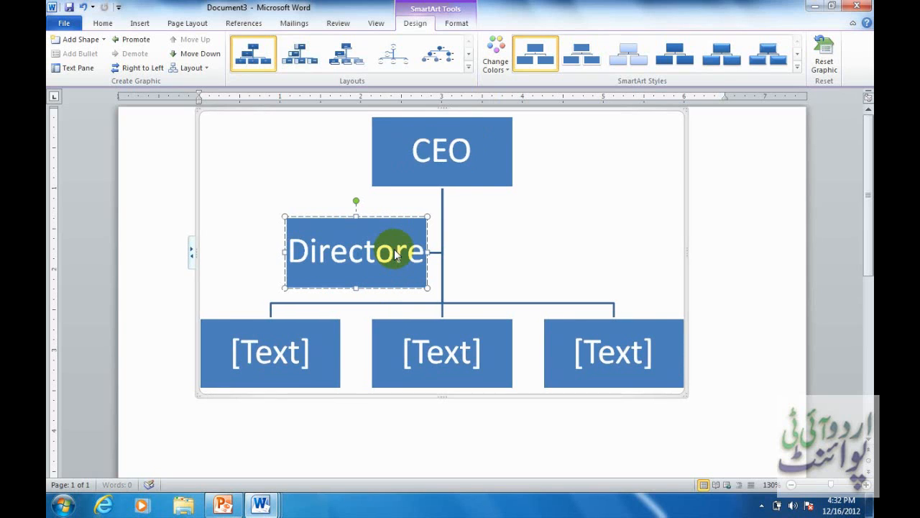
key(BackSpace)
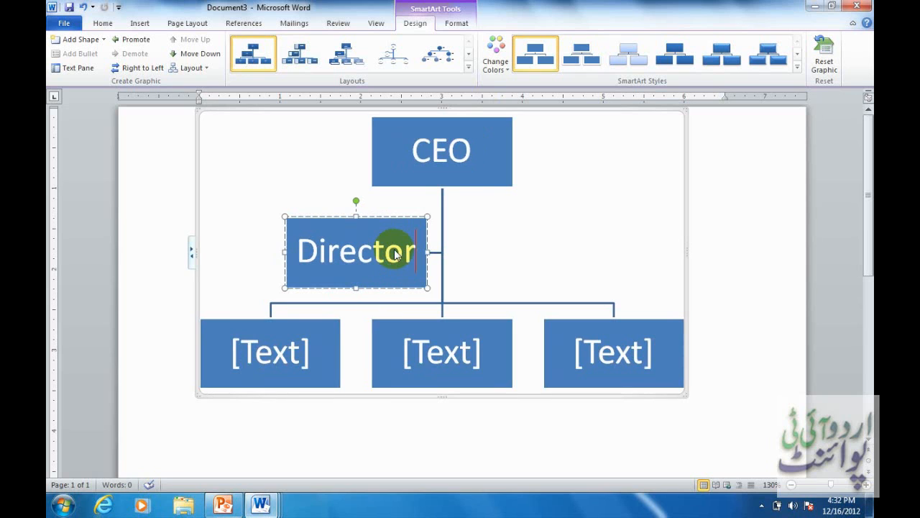
Label the three lowest-level boxes, from left to right, Manager, Assistant Manager and Administration.
click(300, 347)
text(Manager)
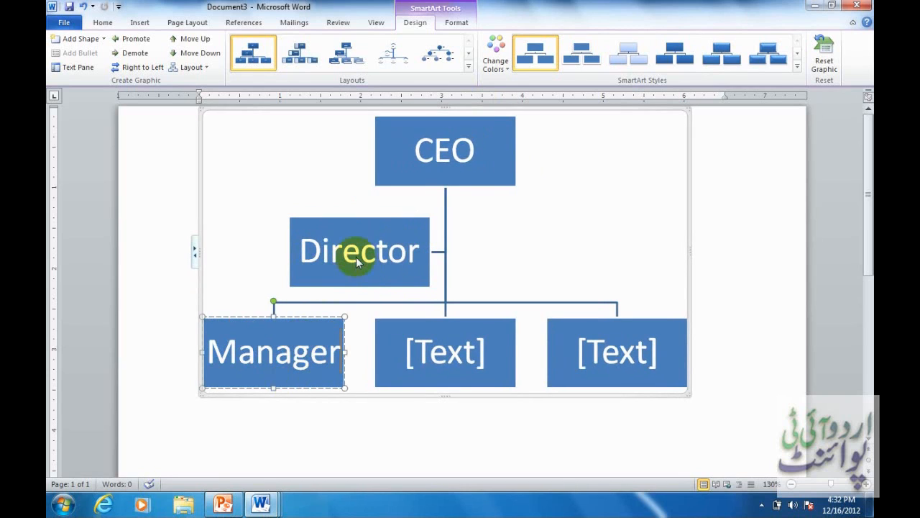
click(435, 351)
text(Assistant Manager)
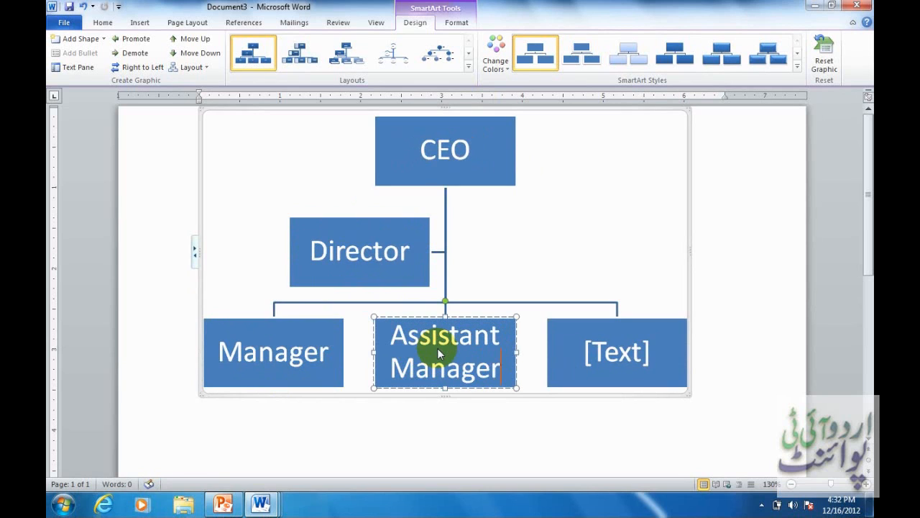
click(607, 356)
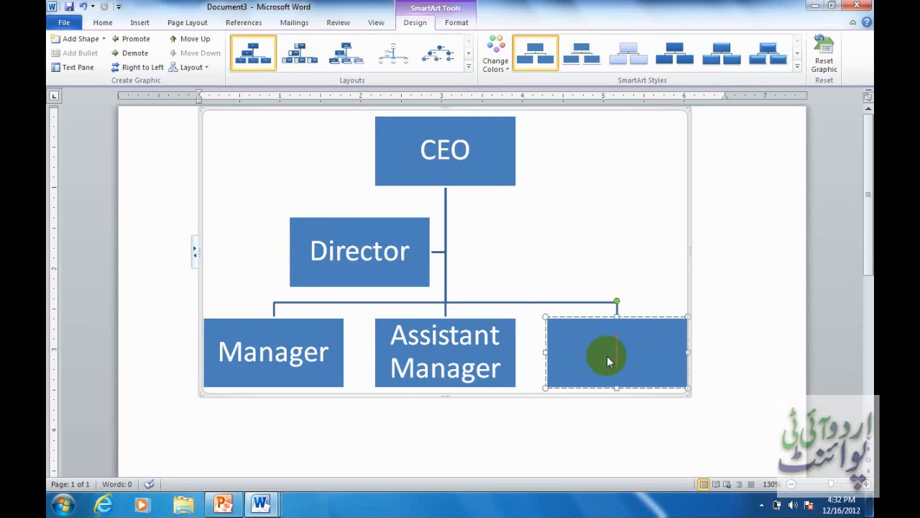
text(Admini)
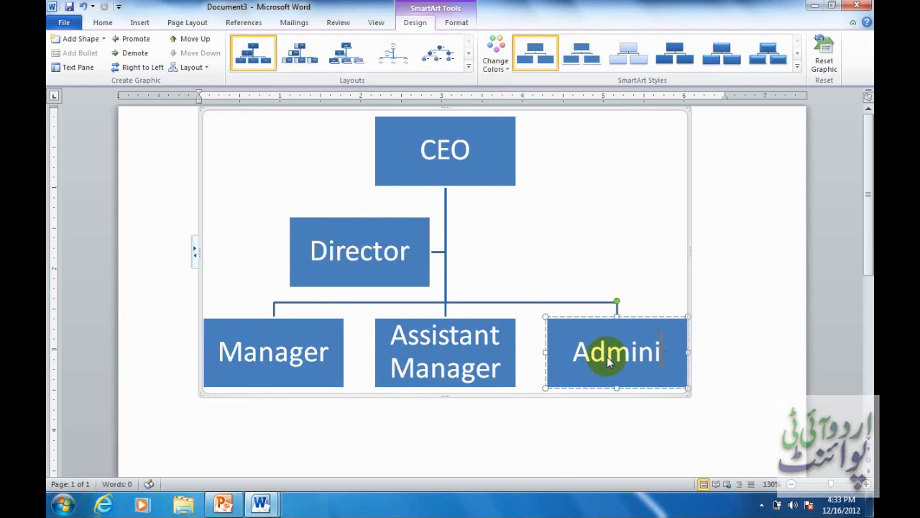
text(stration)
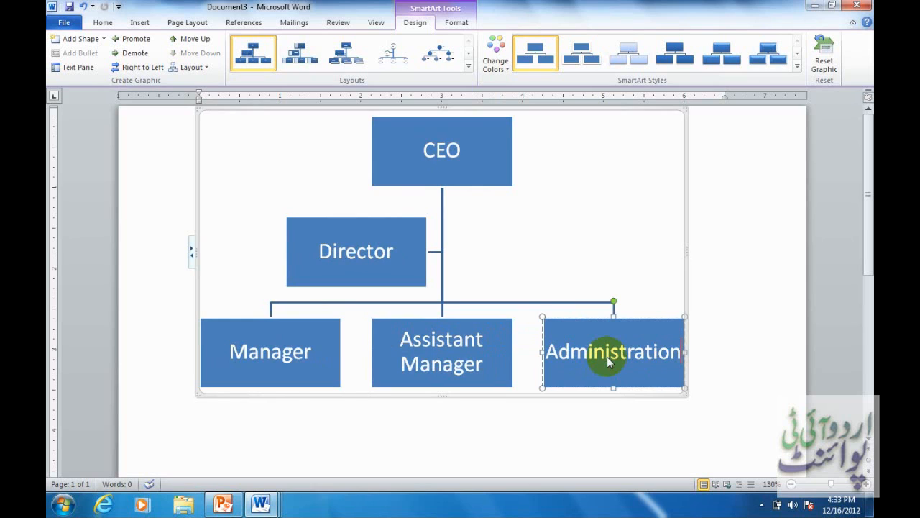
Select the Assistant Manager box in the organization chart.
click(451, 319)
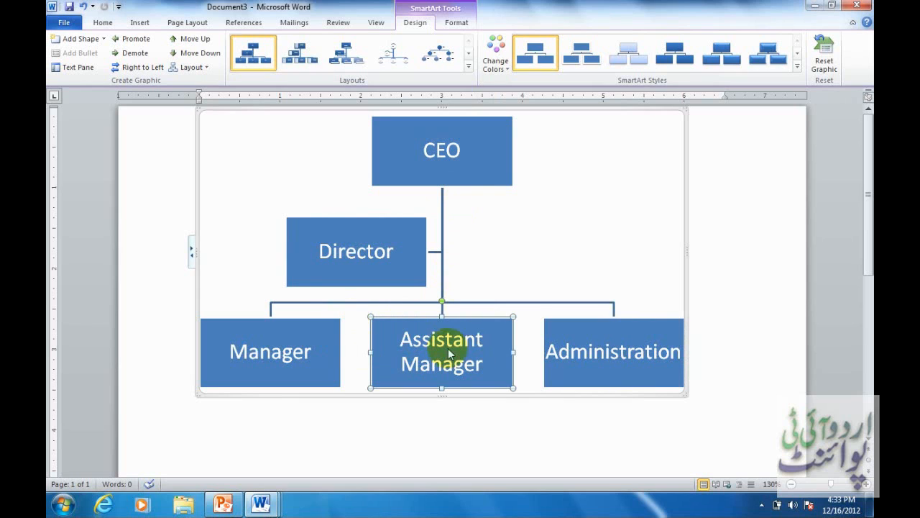